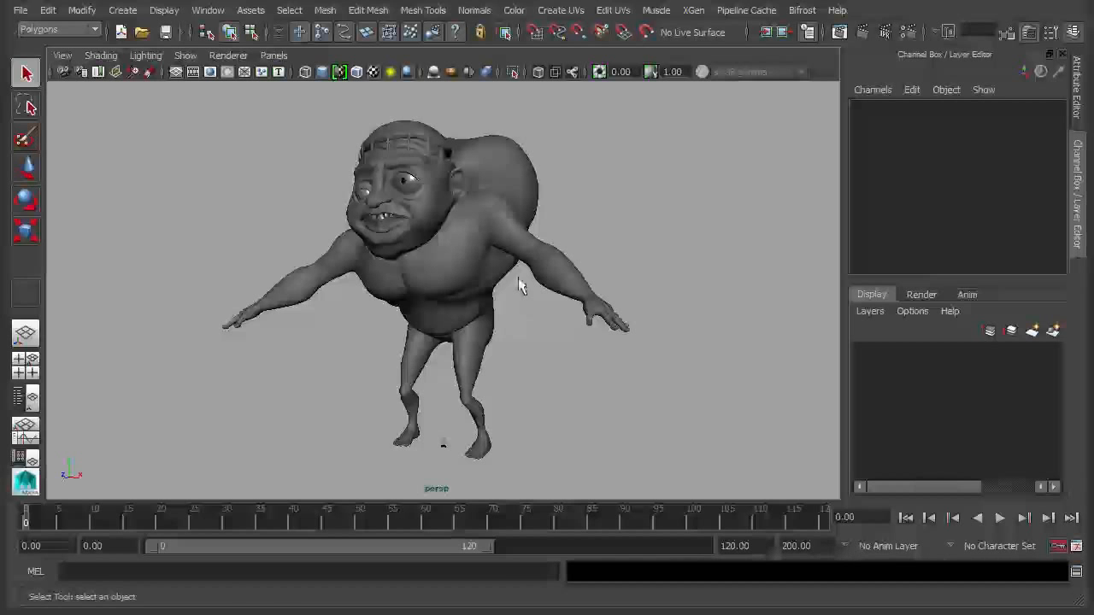
# - Zoom toward the head and select the teeth, the eye and the scalp stitches in turn
pyautogui.keyDown('alt'); pyautogui.moveTo(326, 247); pyautogui.dragTo(317, 219); pyautogui.keyUp('alt')
pyautogui.keyDown('alt'); pyautogui.moveTo(318, 220); pyautogui.dragTo(822, 305, button='right'); pyautogui.keyUp('alt')
pyautogui.click(411, 289)
pyautogui.click(463, 177)
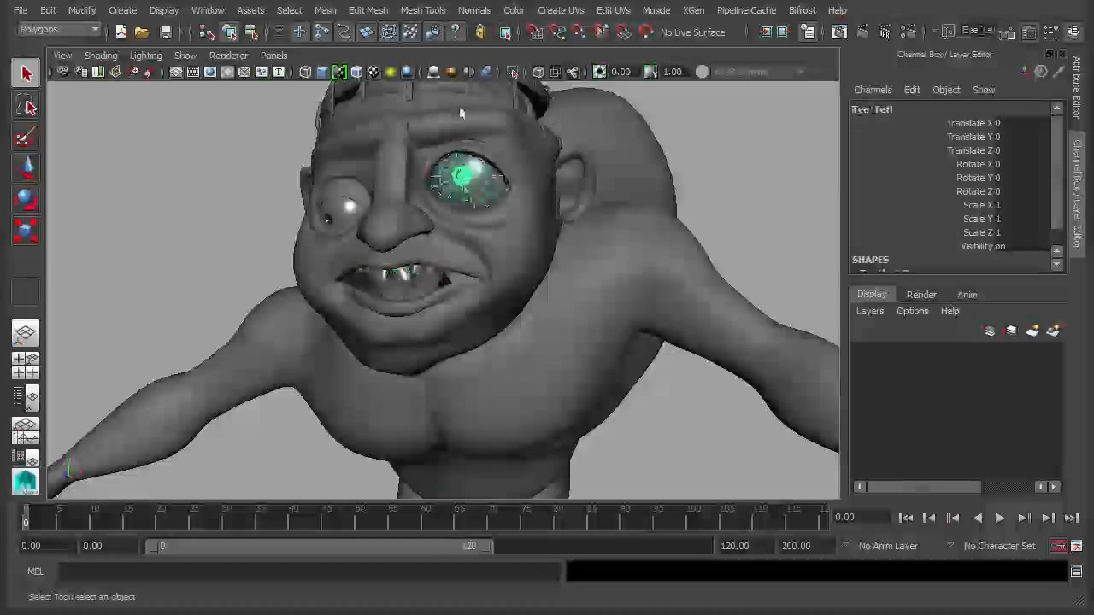
pyautogui.click(467, 98)
pyautogui.keyDown('alt'); pyautogui.moveTo(635, 332); pyautogui.dragTo(603, 328); pyautogui.keyUp('alt')
pyautogui.keyDown('alt'); pyautogui.moveTo(604, 328); pyautogui.dragTo(441, 284, button='right'); pyautogui.keyUp('alt')
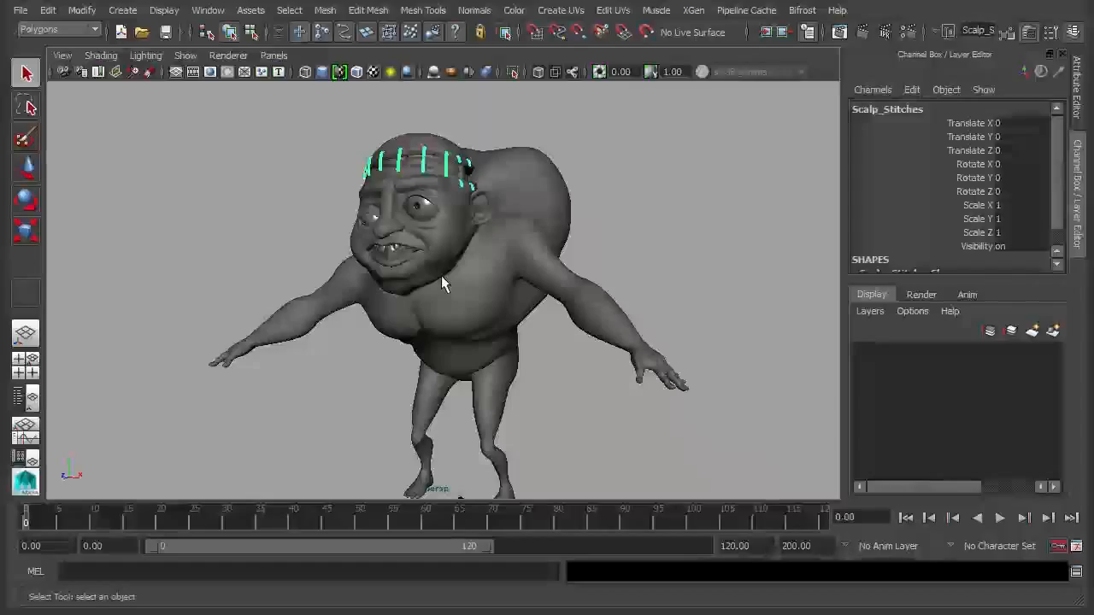
# - Select the Igor body and then the Scalp, deselect, and open the Window menu
pyautogui.click(538, 149)
pyautogui.click(450, 147)
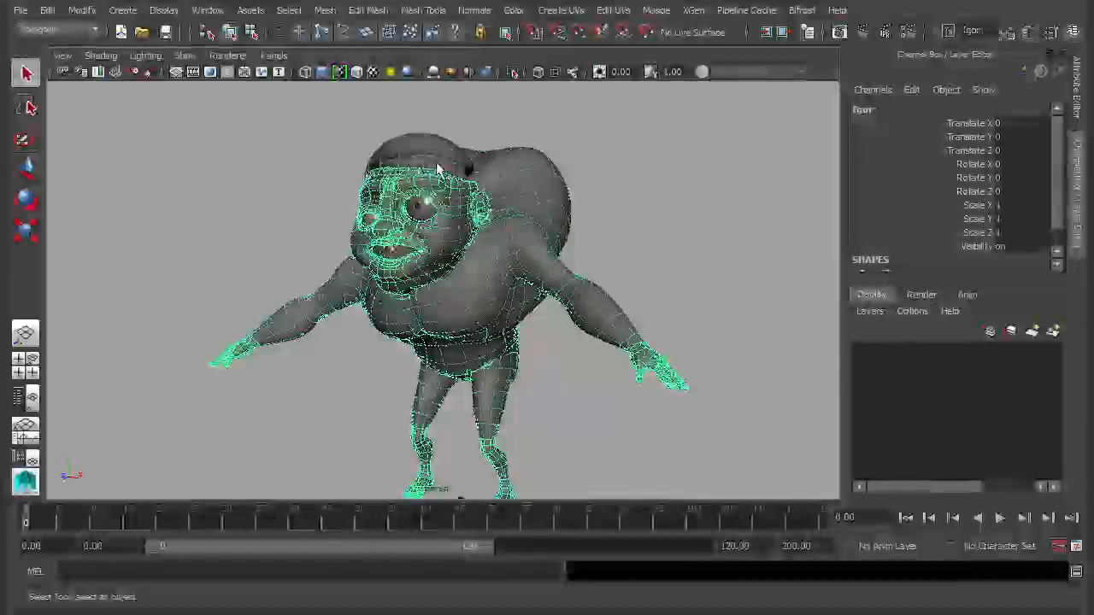
pyautogui.click(430, 143)
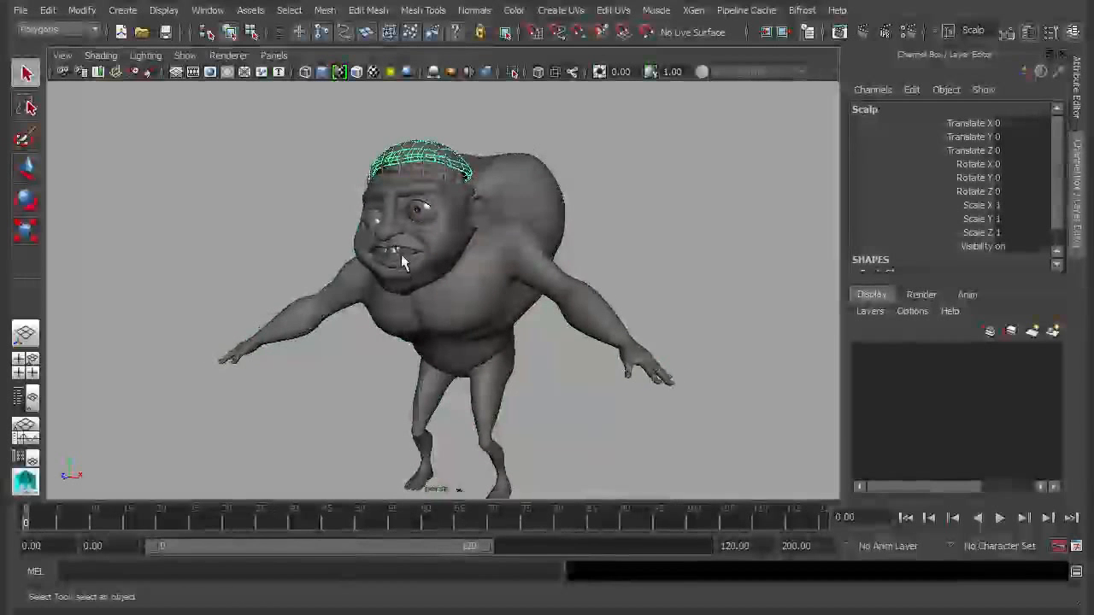
pyautogui.keyDown('alt'); pyautogui.moveTo(551, 289); pyautogui.dragTo(518, 285, button='right'); pyautogui.keyUp('alt')
pyautogui.keyDown('alt'); pyautogui.moveTo(519, 285); pyautogui.dragTo(514, 283, button='middle'); pyautogui.keyUp('alt')
pyautogui.moveTo(514, 284)
pyautogui.keyDown('alt'); pyautogui.mouseDown()
pyautogui.moveTo(496, 261)
pyautogui.moveTo(530, 286)
pyautogui.mouseUp(); pyautogui.keyUp('alt')
pyautogui.click(631, 237)
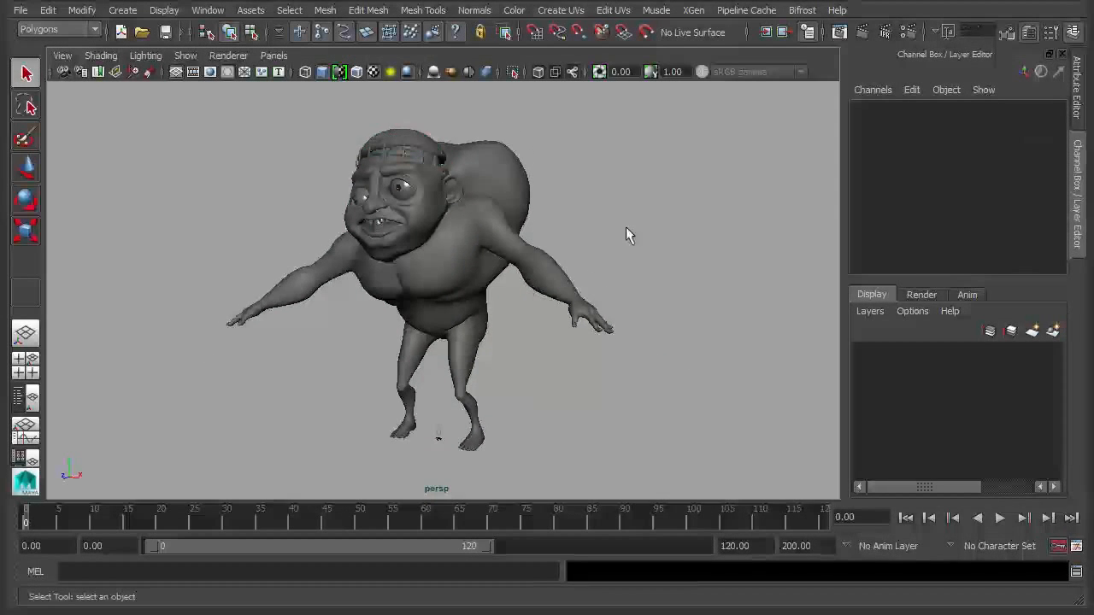
pyautogui.click(218, 10)
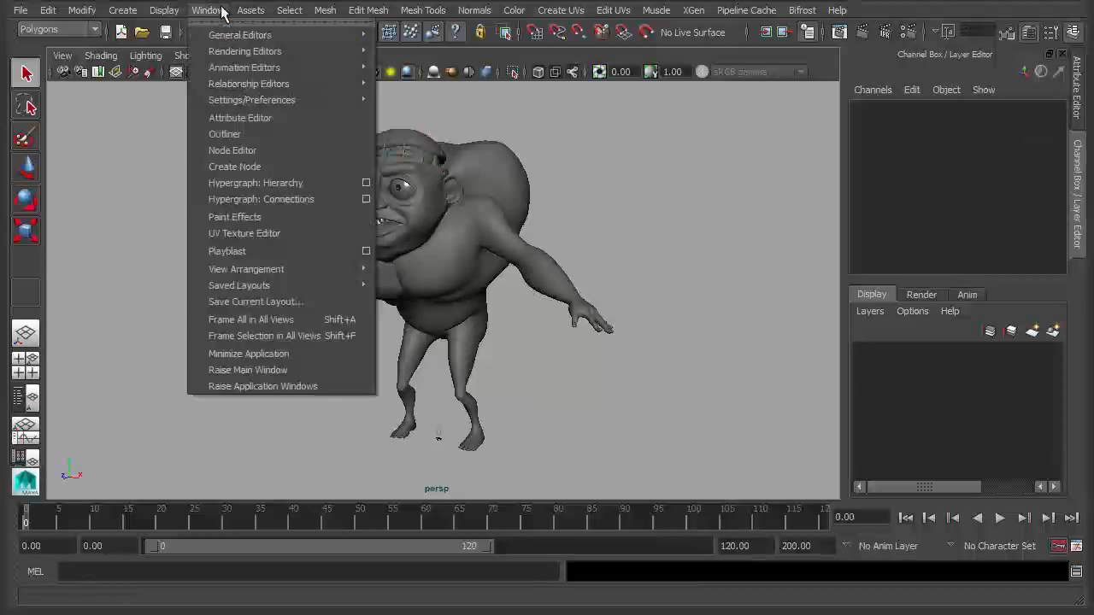
pyautogui.click(271, 231)
pyautogui.keyDown('alt'); pyautogui.moveTo(405, 260); pyautogui.dragTo(316, 264, button='middle'); pyautogui.keyUp('alt')
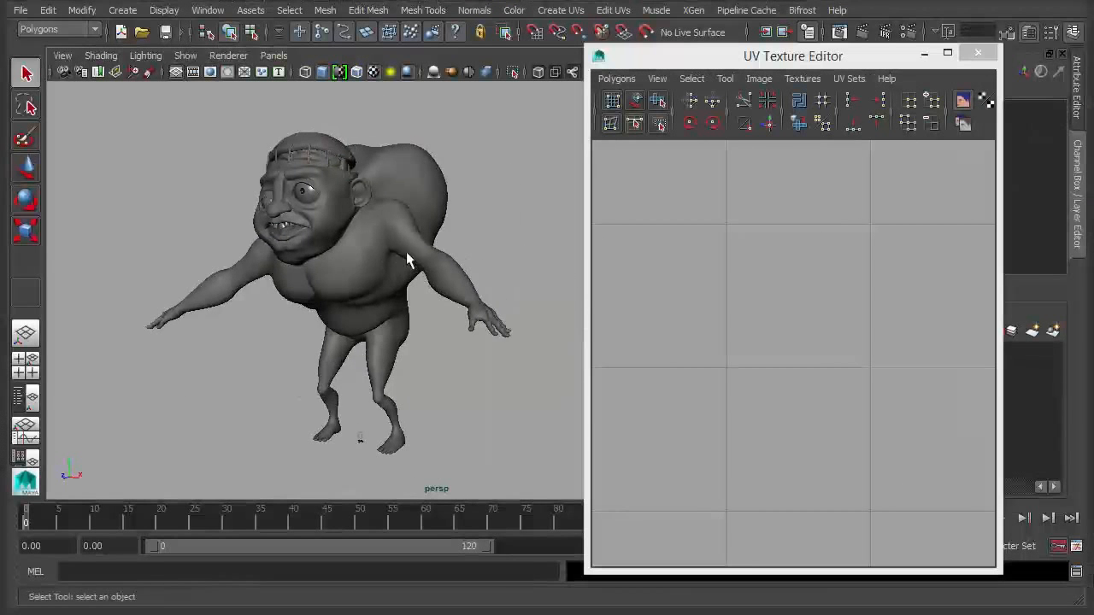
pyautogui.click(388, 225)
pyautogui.keyDown('alt'); pyautogui.moveTo(196, 222); pyautogui.dragTo(256, 249, button='middle'); pyautogui.keyUp('alt')
pyautogui.keyDown('alt'); pyautogui.moveTo(650, 291); pyautogui.dragTo(542, 274, button='right'); pyautogui.keyUp('alt')
pyautogui.keyDown('alt'); pyautogui.moveTo(720, 318); pyautogui.dragTo(598, 295, button='right'); pyautogui.keyUp('alt')
pyautogui.keyDown('alt'); pyautogui.moveTo(710, 304); pyautogui.dragTo(833, 320, button='middle'); pyautogui.keyUp('alt')
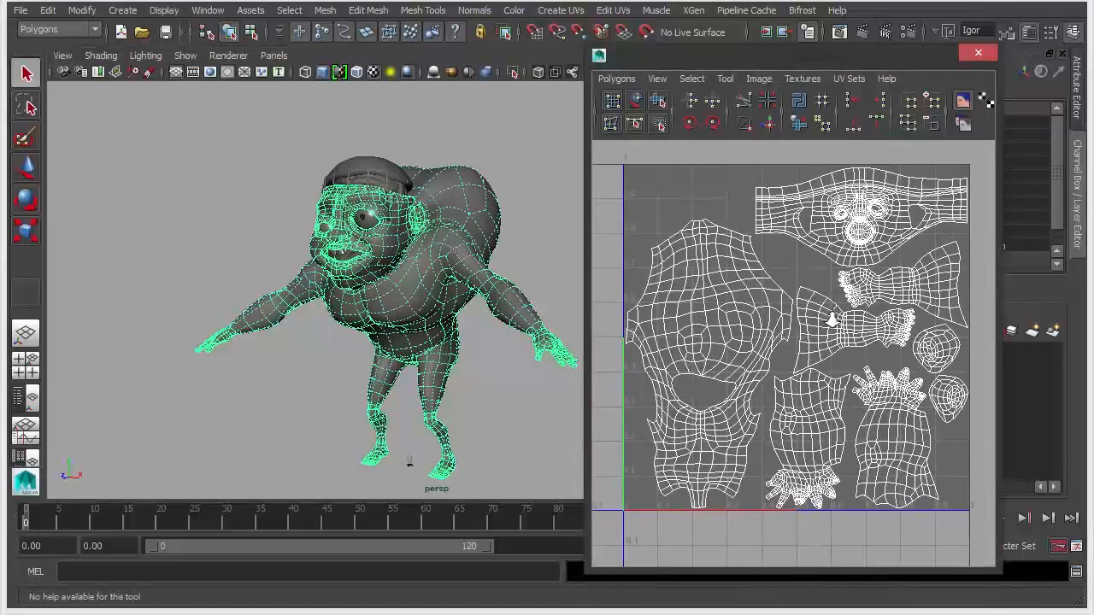
pyautogui.keyDown('alt'); pyautogui.moveTo(833, 320); pyautogui.dragTo(844, 320, button='right'); pyautogui.keyUp('alt')
pyautogui.keyDown('alt'); pyautogui.moveTo(252, 228); pyautogui.dragTo(503, 254, button='right'); pyautogui.keyUp('alt')
pyautogui.keyDown('alt'); pyautogui.moveTo(359, 248); pyautogui.dragTo(425, 318, button='middle'); pyautogui.keyUp('alt')
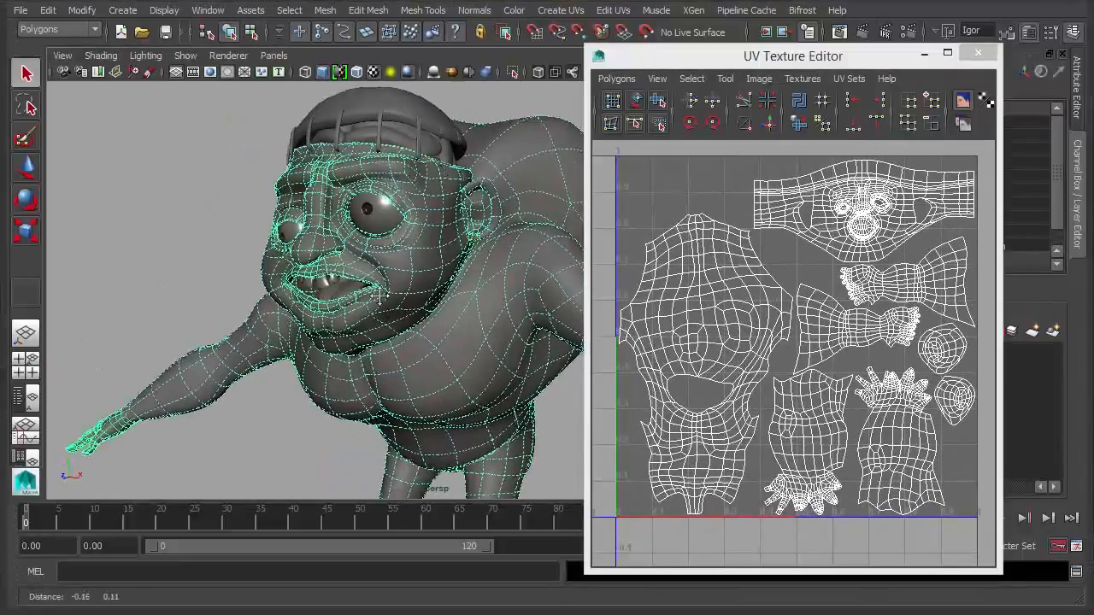
pyautogui.keyDown('alt'); pyautogui.moveTo(274, 291); pyautogui.dragTo(436, 320, button='right'); pyautogui.keyUp('alt')
pyautogui.keyDown('alt'); pyautogui.moveTo(367, 205); pyautogui.dragTo(419, 124); pyautogui.keyUp('alt')
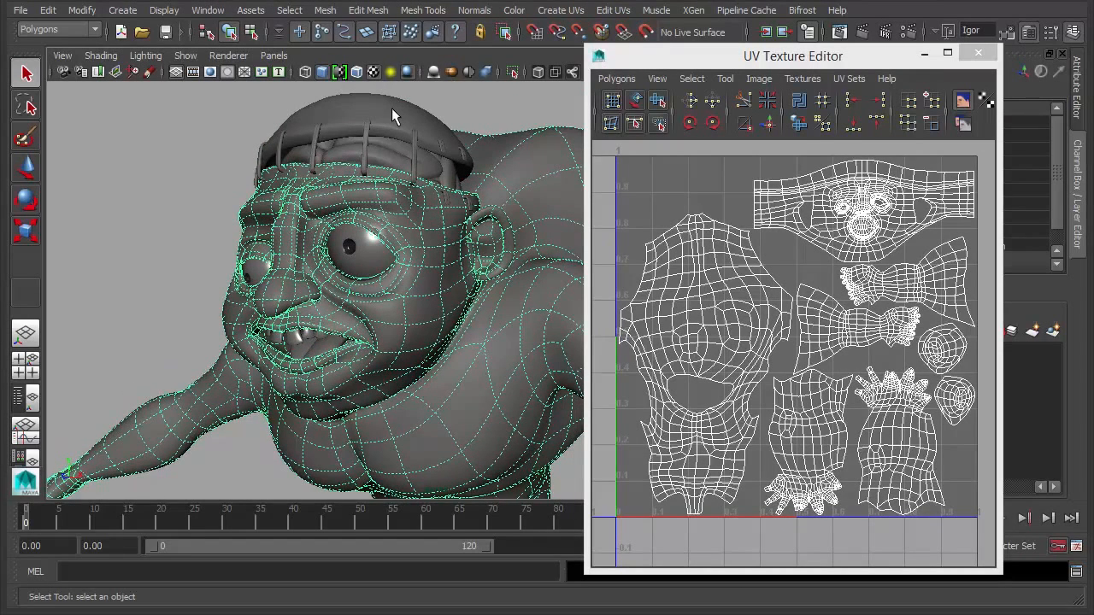
pyautogui.click(391, 107)
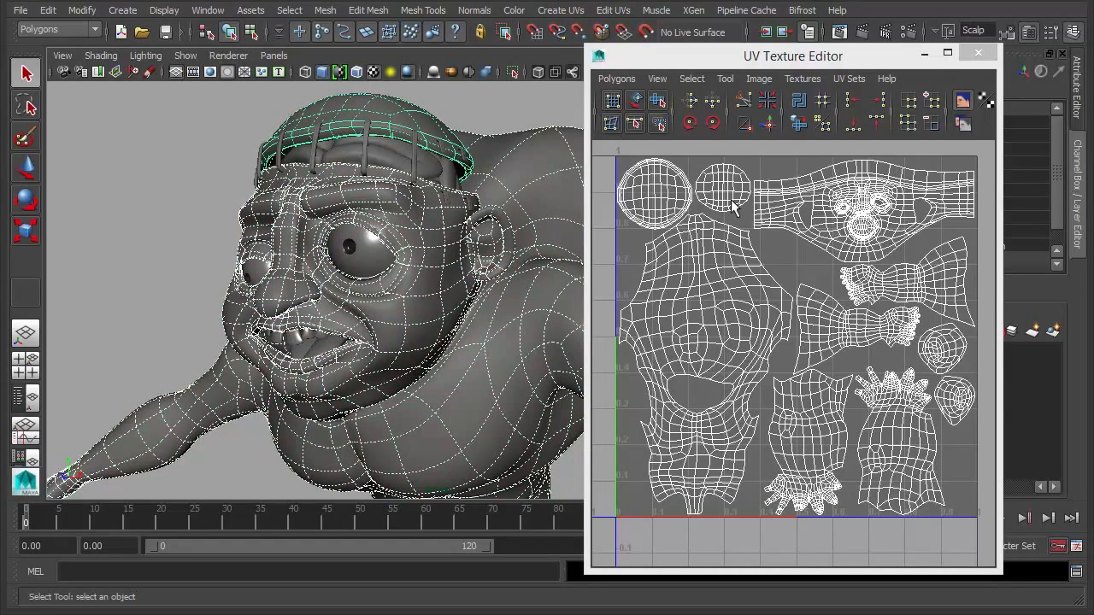
pyautogui.click(302, 345)
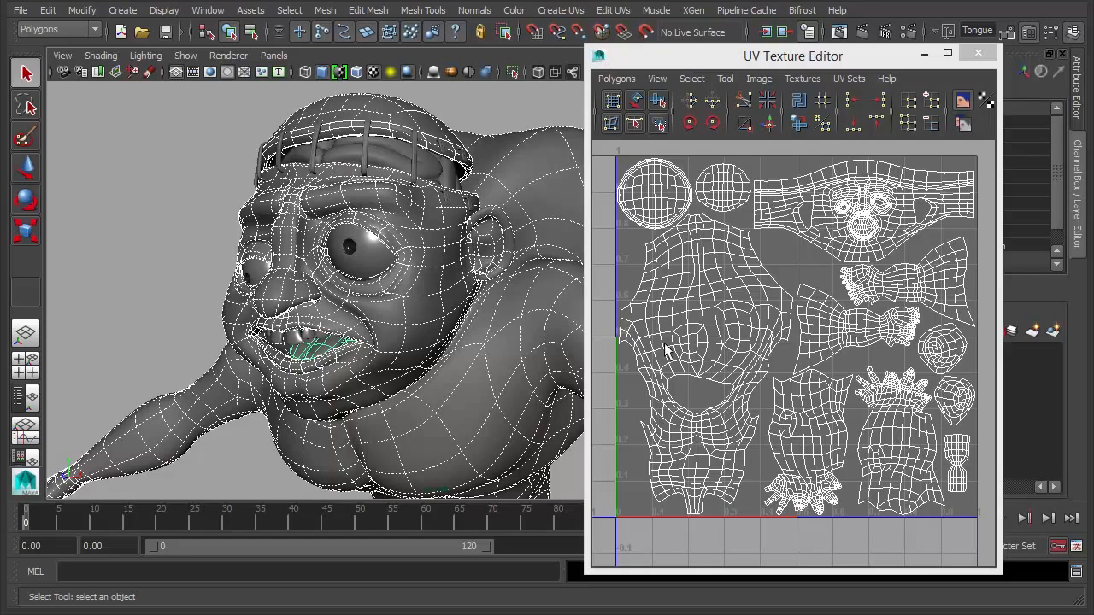
pyautogui.keyDown('alt'); pyautogui.moveTo(301, 182); pyautogui.dragTo(331, 182); pyautogui.keyUp('alt')
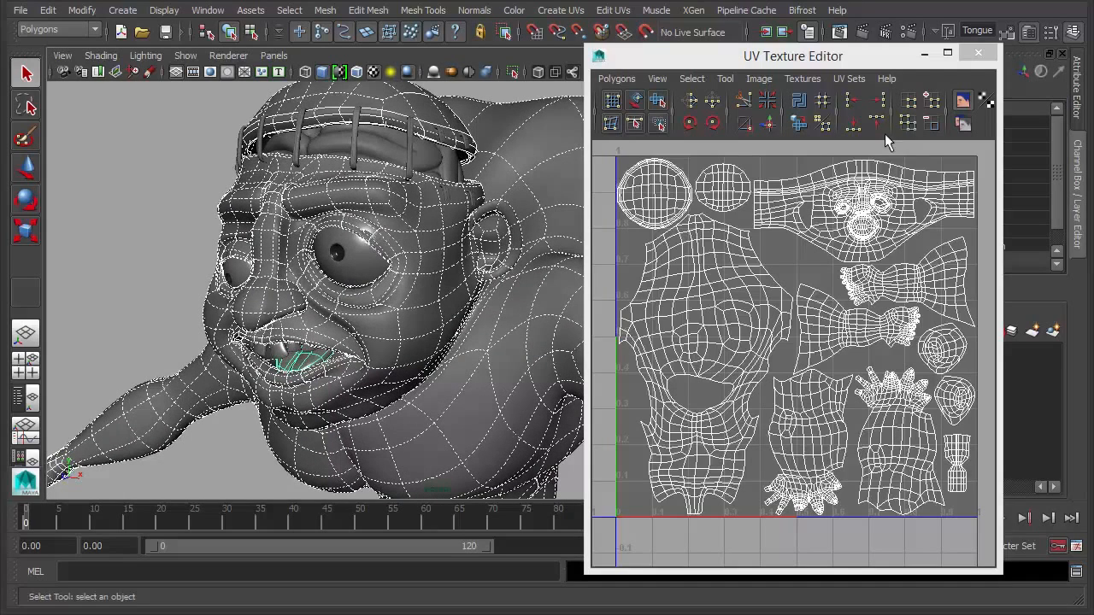
pyautogui.click(979, 54)
pyautogui.keyDown('alt'); pyautogui.moveTo(691, 295); pyautogui.dragTo(430, 450, button='right'); pyautogui.keyUp('alt')
pyautogui.keyDown('alt'); pyautogui.moveTo(494, 243); pyautogui.dragTo(560, 347, button='middle'); pyautogui.keyUp('alt')
pyautogui.keyDown('alt'); pyautogui.moveTo(559, 347); pyautogui.dragTo(914, 331, button='right'); pyautogui.keyUp('alt')
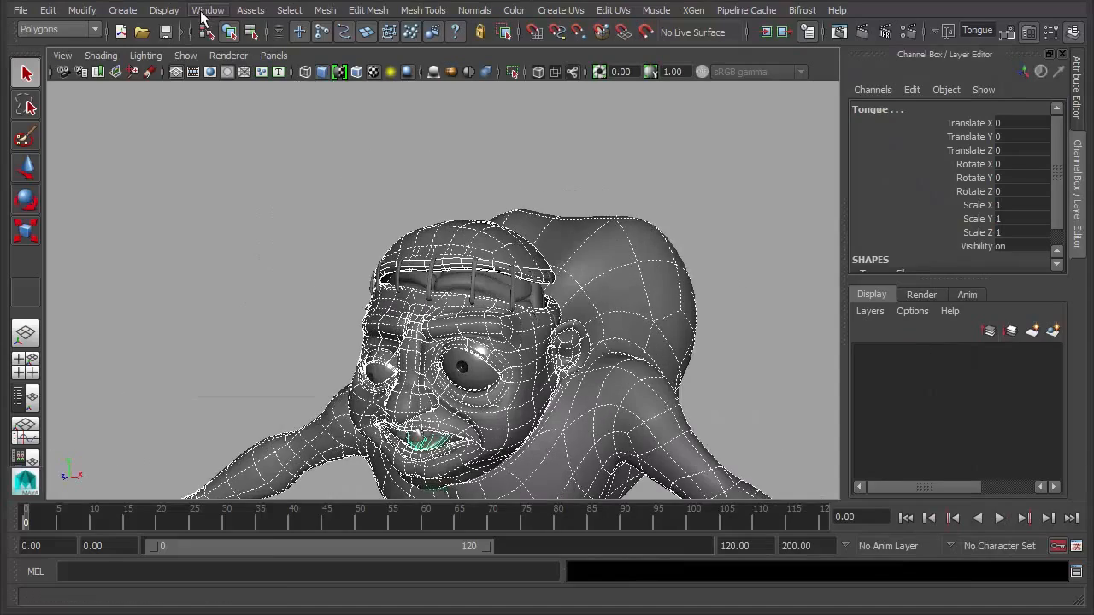
# - Reopen the UV Texture Editor and select the Brain to display its UVs
pyautogui.click(205, 13)
pyautogui.click(274, 240)
pyautogui.keyDown('alt'); pyautogui.moveTo(530, 278); pyautogui.dragTo(321, 256, button='middle'); pyautogui.keyUp('alt')
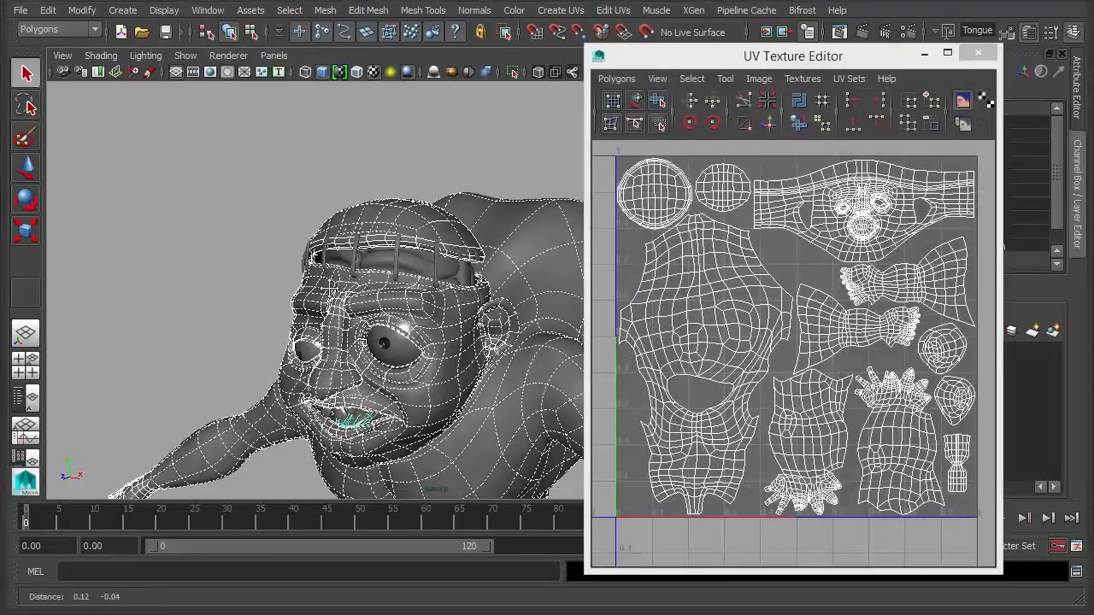
pyautogui.keyDown('alt'); pyautogui.moveTo(320, 256); pyautogui.dragTo(389, 255, button='right'); pyautogui.keyUp('alt')
pyautogui.click(389, 255)
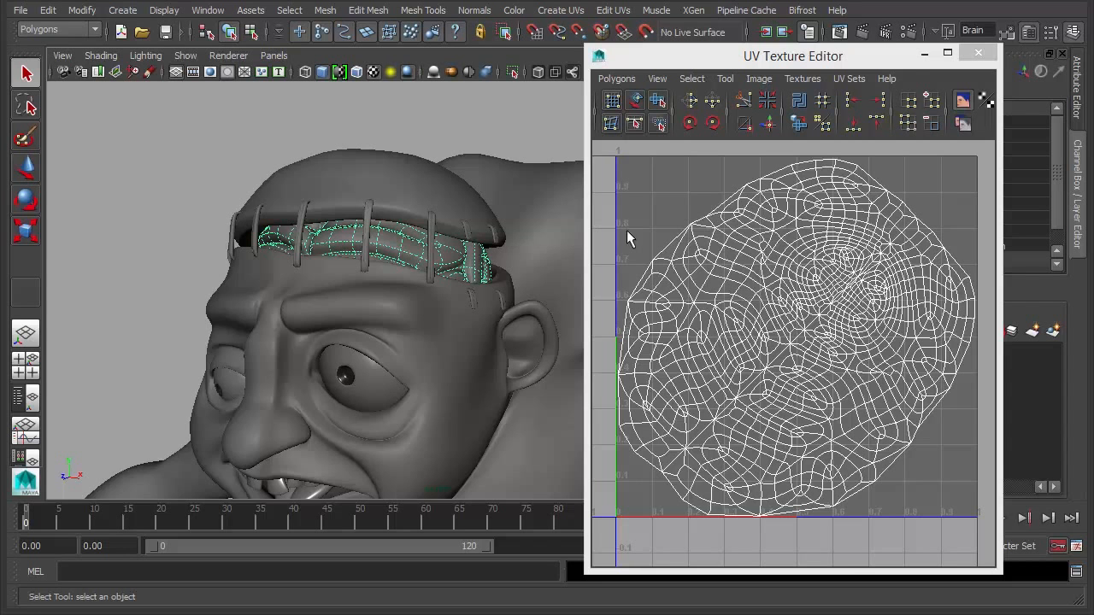
# - Isolate the brain mesh with View Selected and orbit around it
pyautogui.click(185, 56)
pyautogui.moveTo(220, 79)
pyautogui.click(370, 92)
pyautogui.keyDown('alt'); pyautogui.moveTo(439, 327); pyautogui.dragTo(405, 218); pyautogui.keyUp('alt')
pyautogui.keyDown('alt'); pyautogui.moveTo(420, 290); pyautogui.dragTo(487, 317); pyautogui.keyUp('alt')
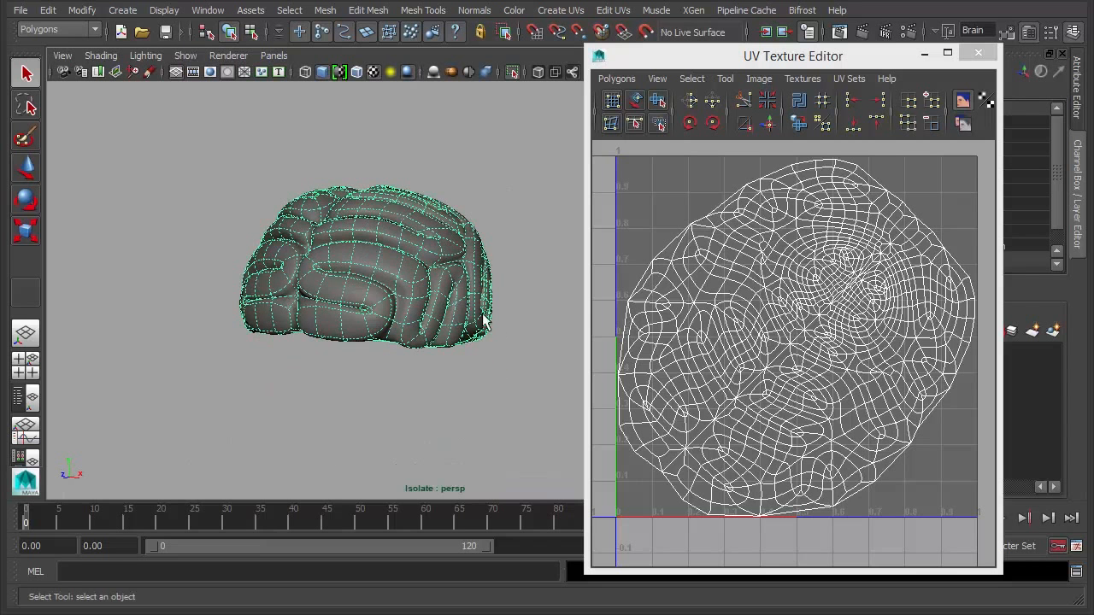
pyautogui.keyDown('alt'); pyautogui.moveTo(466, 224); pyautogui.dragTo(488, 303); pyautogui.keyUp('alt')
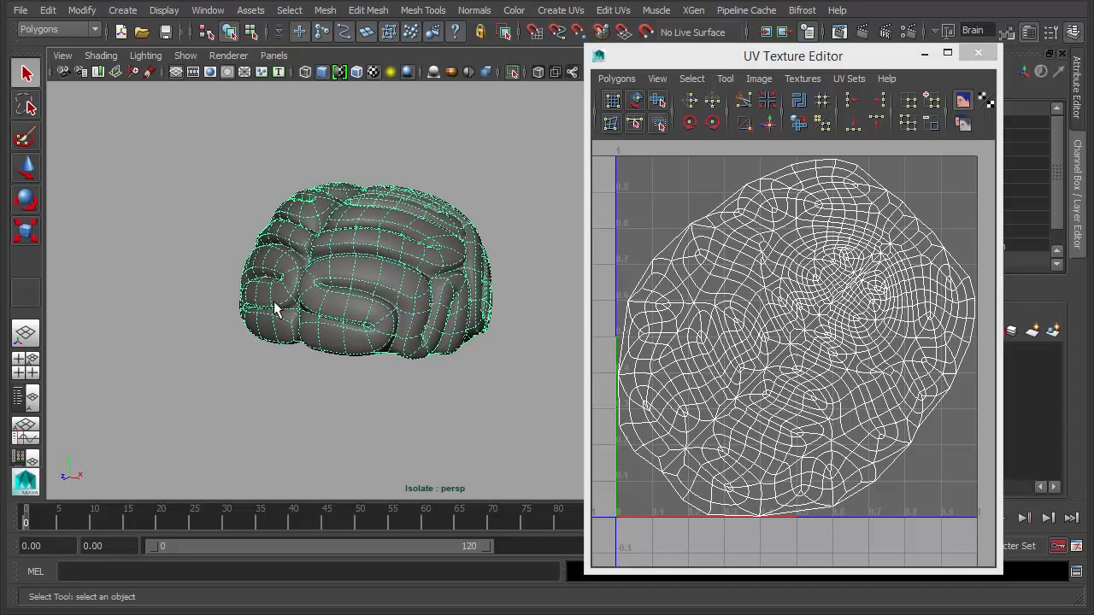
# - Turn isolation off, reframe the whole character and deselect the brain
pyautogui.click(184, 56)
pyautogui.moveTo(248, 79)
pyautogui.click(367, 86)
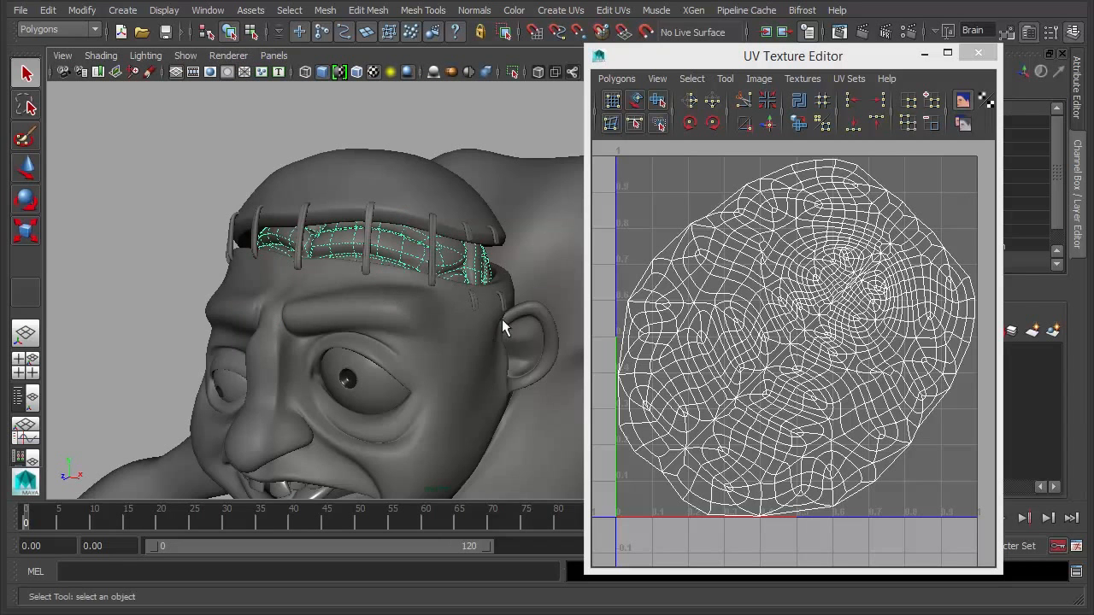
pyautogui.keyDown('alt'); pyautogui.moveTo(382, 287); pyautogui.dragTo(377, 299, button='right'); pyautogui.keyUp('alt')
pyautogui.keyDown('alt'); pyautogui.moveTo(377, 298); pyautogui.dragTo(389, 280); pyautogui.keyUp('alt')
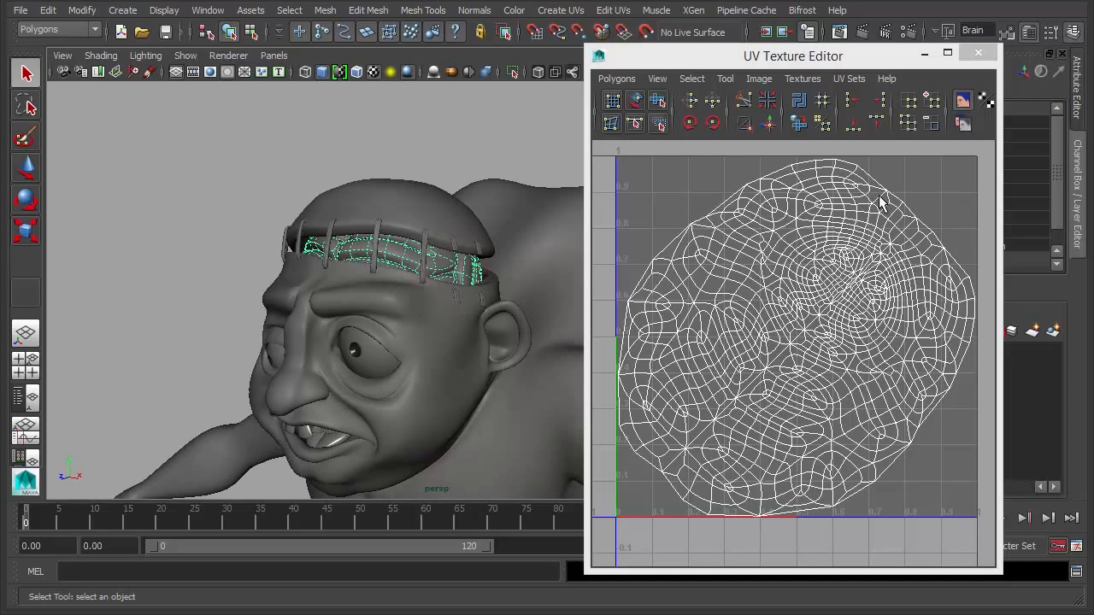
pyautogui.keyDown('alt'); pyautogui.moveTo(490, 296); pyautogui.dragTo(475, 299, button='right'); pyautogui.keyUp('alt')
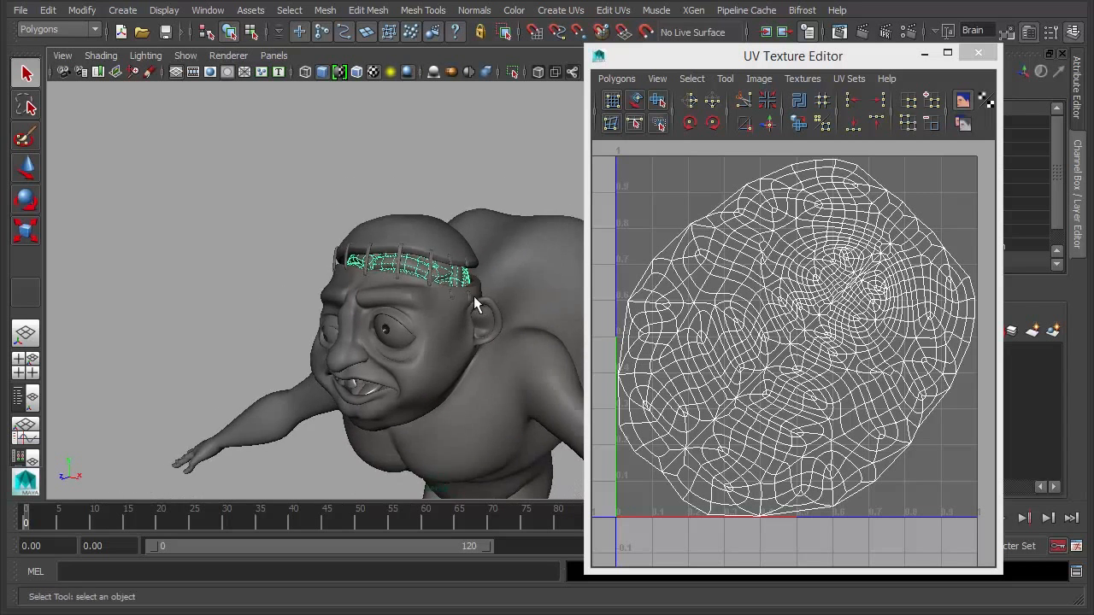
pyautogui.keyDown('alt'); pyautogui.moveTo(475, 298); pyautogui.dragTo(375, 228, button='middle'); pyautogui.keyUp('alt')
pyautogui.click(199, 155)
pyautogui.keyDown('alt'); pyautogui.moveTo(450, 304); pyautogui.dragTo(425, 224, button='right'); pyautogui.keyUp('alt')
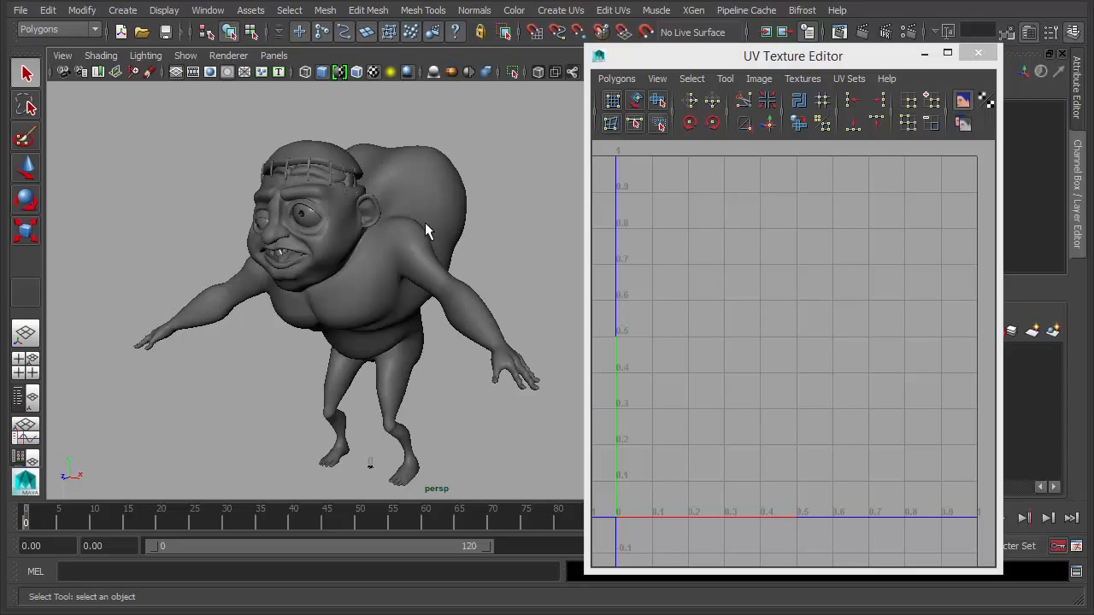
# - Check the Igor body's UVs, close the UV Texture Editor, and reselect the body mesh
pyautogui.keyDown('alt'); pyautogui.moveTo(432, 244); pyautogui.dragTo(405, 249); pyautogui.keyUp('alt')
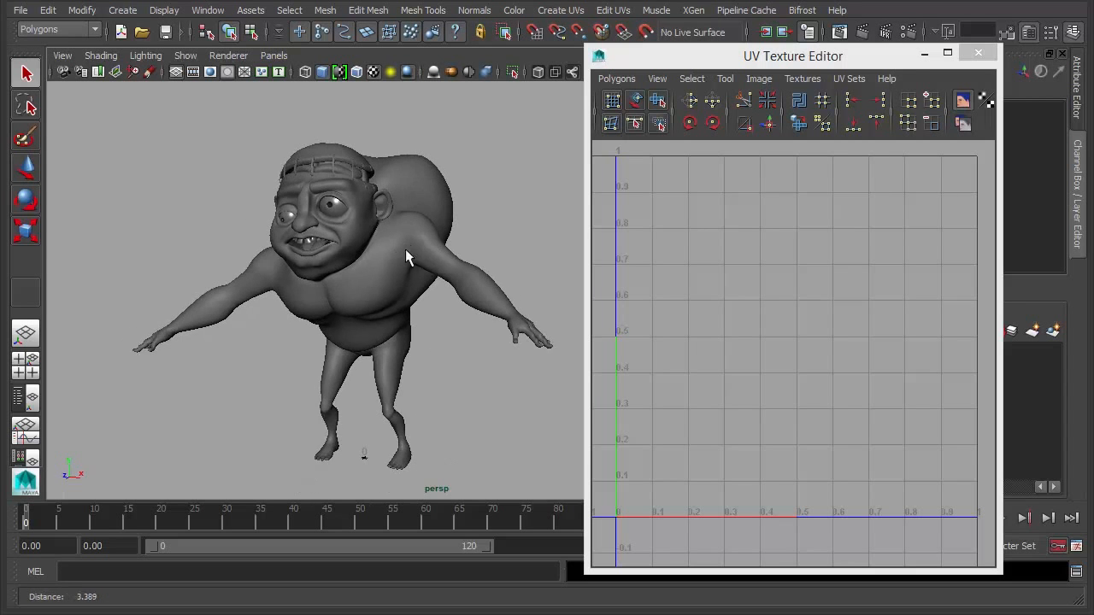
pyautogui.click(405, 249)
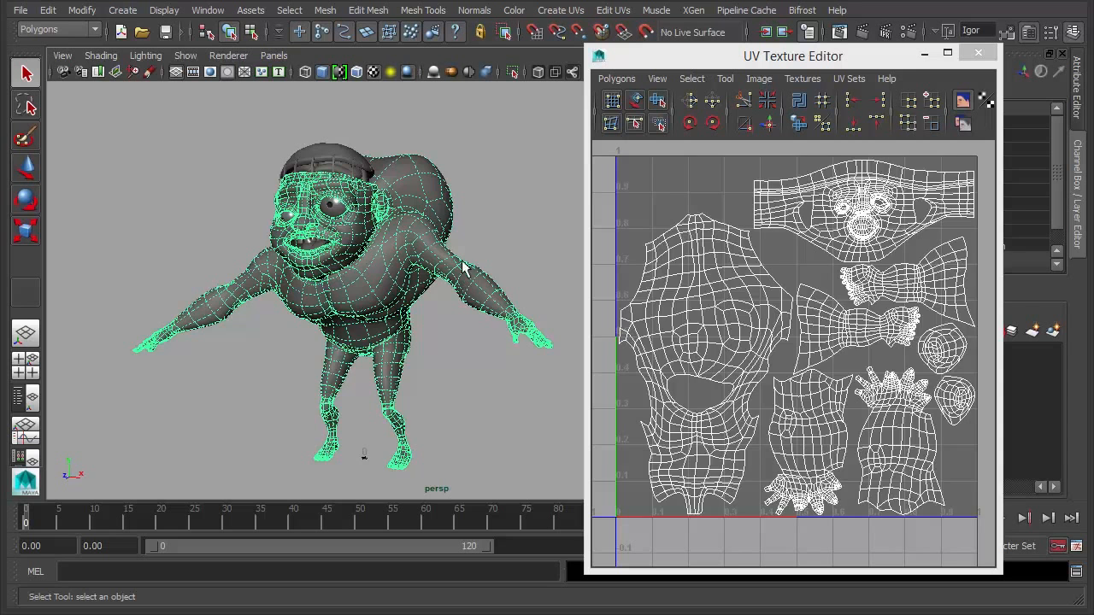
pyautogui.click(493, 226)
pyautogui.keyDown('alt'); pyautogui.moveTo(494, 226); pyautogui.dragTo(451, 238); pyautogui.keyUp('alt')
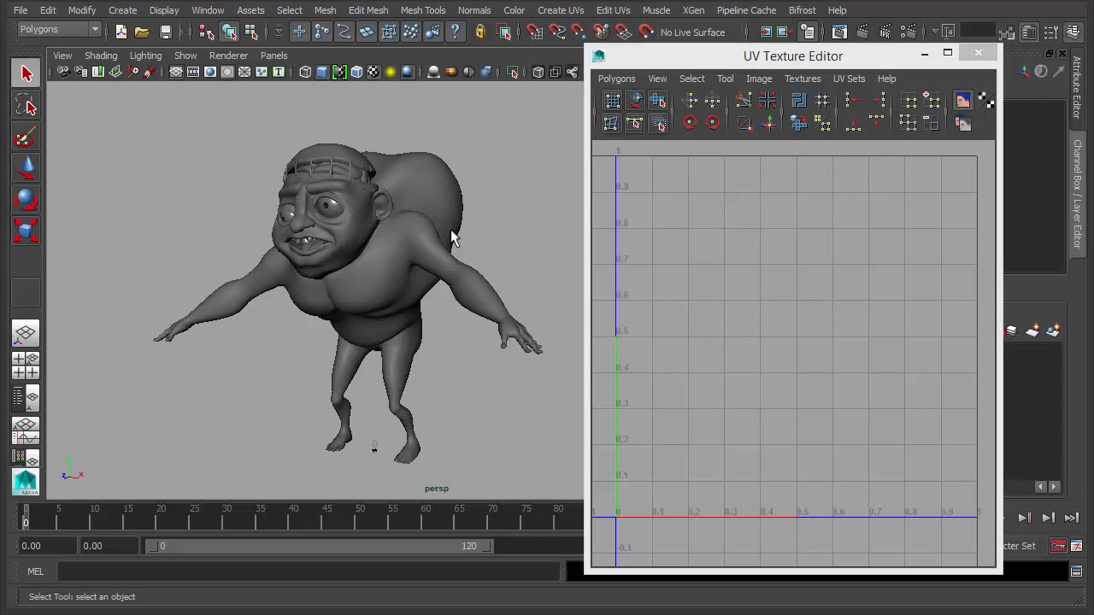
pyautogui.keyDown('alt'); pyautogui.moveTo(371, 222); pyautogui.dragTo(487, 229); pyautogui.keyUp('alt')
pyautogui.click(979, 54)
pyautogui.click(490, 226)
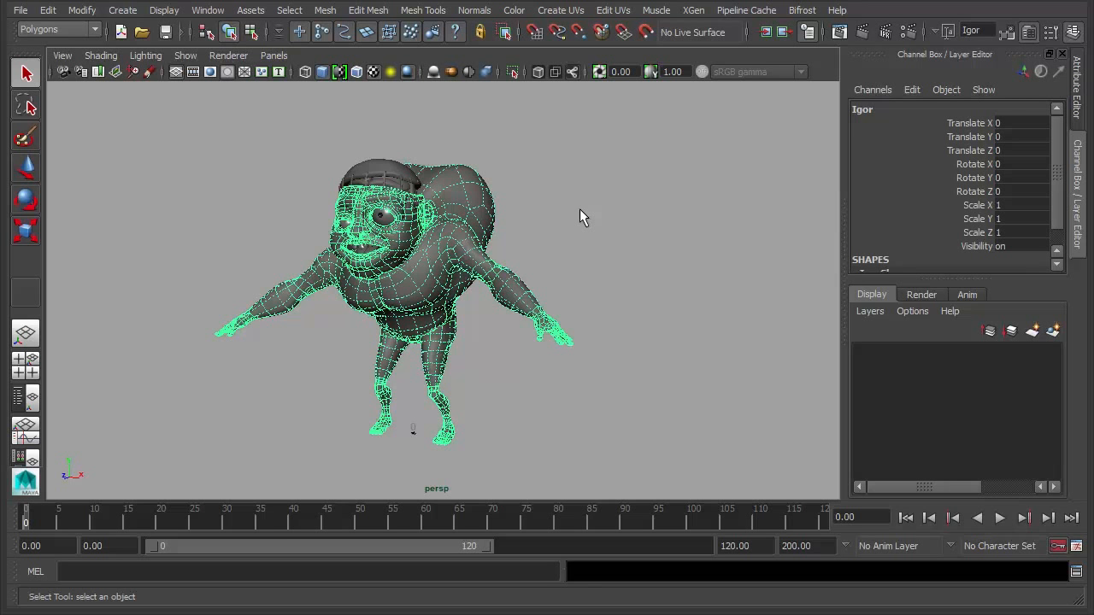
# - Maximize the viewport, turn off smooth preview on hat, eyes and teeth, and select the body
pyautogui.keyDown('alt'); pyautogui.moveTo(293, 244); pyautogui.dragTo(600, 230, button='right'); pyautogui.keyUp('alt')
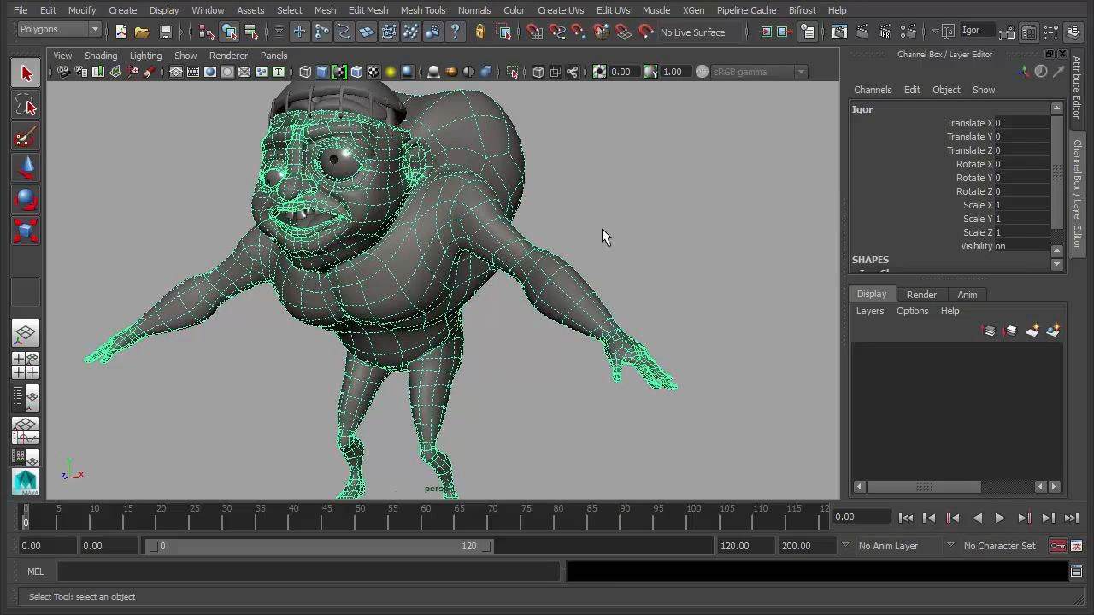
pyautogui.hotkey('ctrl', 'space')
pyautogui.keyDown('alt'); pyautogui.moveTo(739, 314); pyautogui.dragTo(702, 314, button='right'); pyautogui.keyUp('alt')
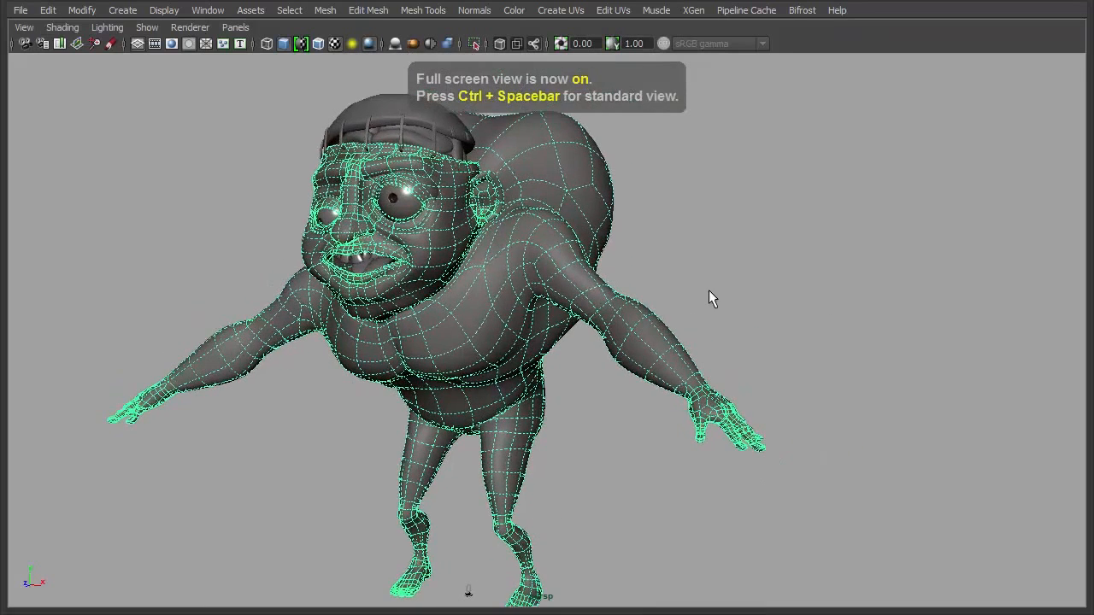
pyautogui.moveTo(276, 100); pyautogui.dragTo(651, 354)
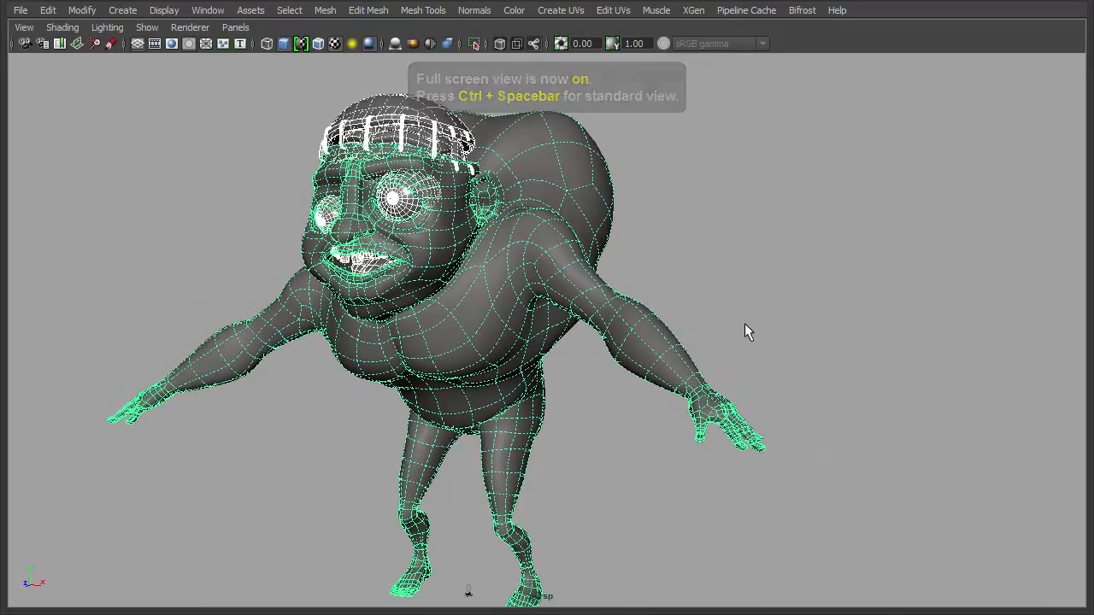
pyautogui.press('1')
pyautogui.click(734, 278)
pyautogui.click(532, 248)
pyautogui.keyDown('alt'); pyautogui.moveTo(472, 318); pyautogui.dragTo(496, 308); pyautogui.keyUp('alt')
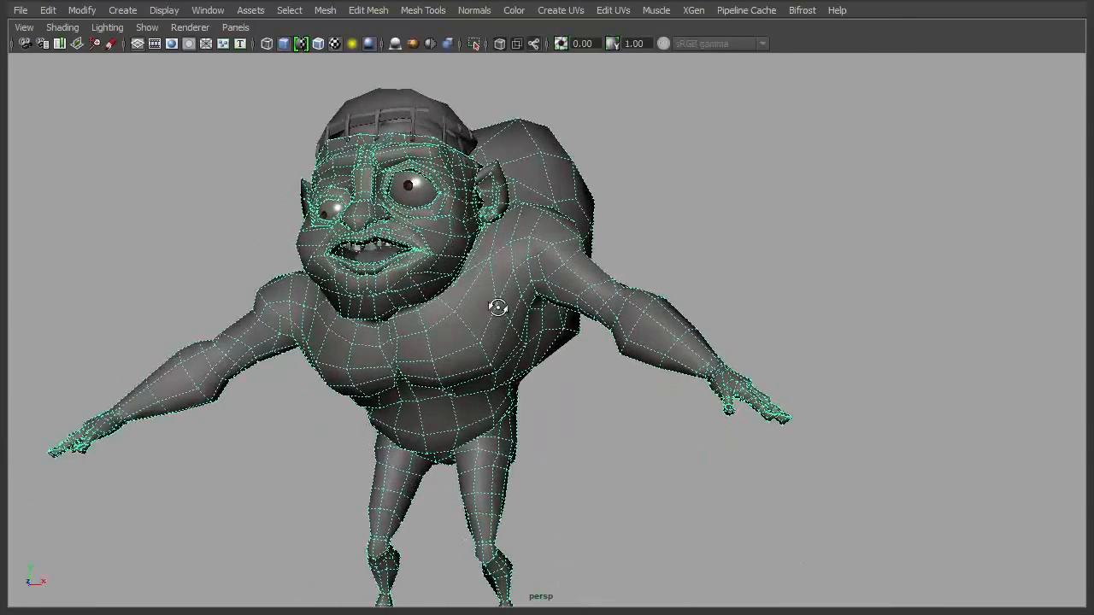
# - Open the UV Texture Editor and zoom in on the hand and ear UV shells
pyautogui.click(208, 10)
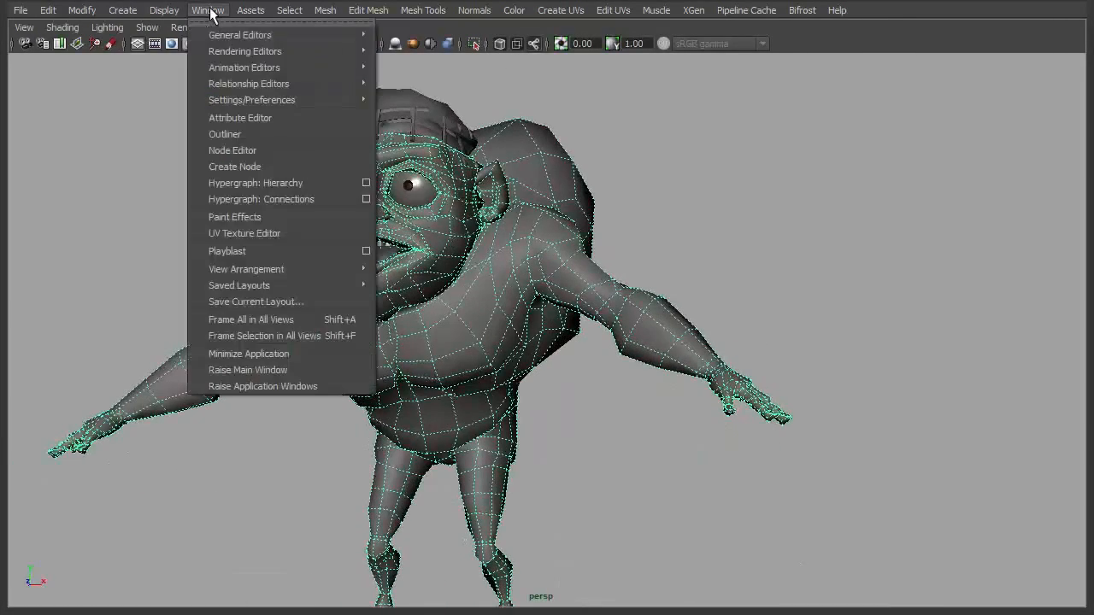
pyautogui.click(270, 236)
pyautogui.scroll(3, 863, 316)
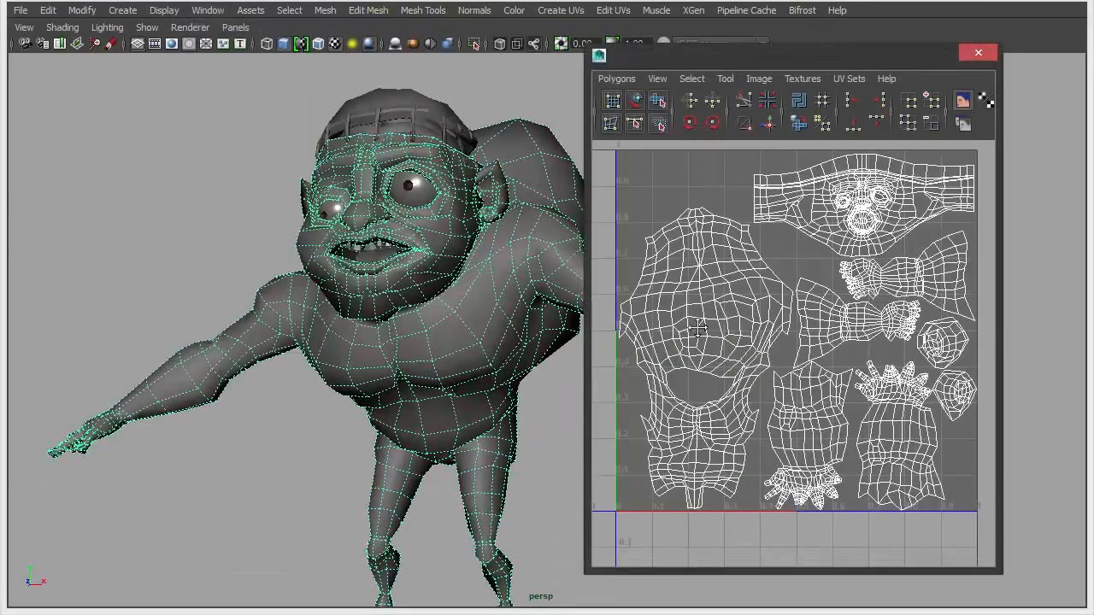
pyautogui.keyDown('alt'); pyautogui.moveTo(865, 316); pyautogui.dragTo(908, 325, button='right'); pyautogui.keyUp('alt')
pyautogui.keyDown('alt'); pyautogui.moveTo(908, 325); pyautogui.dragTo(721, 329, button='middle'); pyautogui.keyUp('alt')
pyautogui.keyDown('alt'); pyautogui.moveTo(721, 330); pyautogui.dragTo(755, 354, button='right'); pyautogui.keyUp('alt')
pyautogui.keyDown('alt'); pyautogui.moveTo(803, 302); pyautogui.dragTo(745, 354, button='middle'); pyautogui.keyUp('alt')
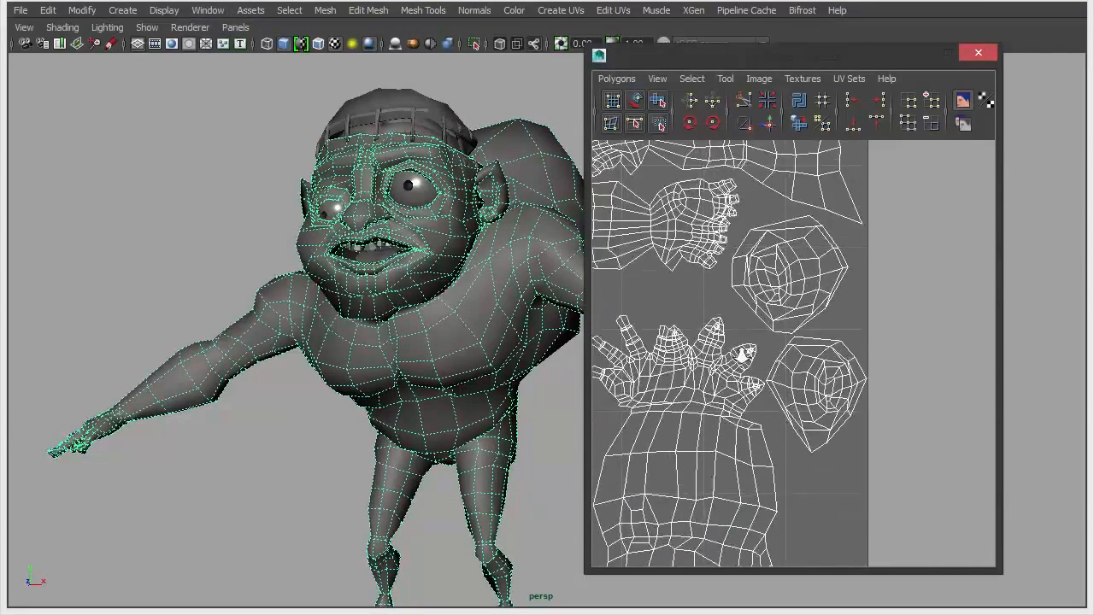
pyautogui.keyDown('alt'); pyautogui.moveTo(744, 354); pyautogui.dragTo(774, 354, button='right'); pyautogui.keyUp('alt')
pyautogui.keyDown('alt'); pyautogui.moveTo(745, 314); pyautogui.dragTo(726, 347, button='middle'); pyautogui.keyUp('alt')
pyautogui.keyDown('alt'); pyautogui.moveTo(726, 347); pyautogui.dragTo(757, 349, button='right'); pyautogui.keyUp('alt')
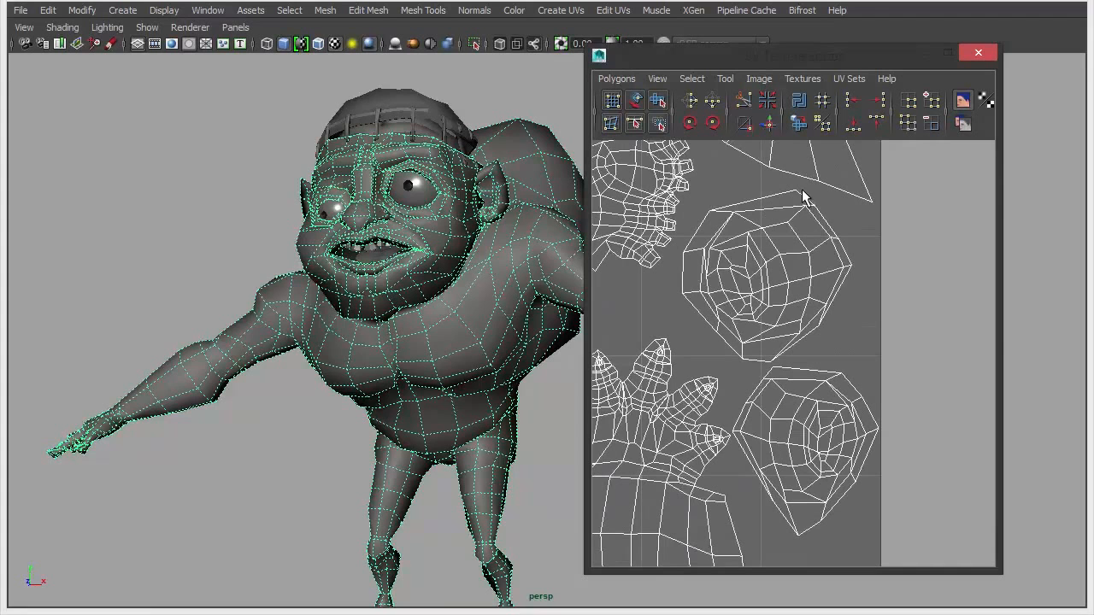
pyautogui.keyDown('alt'); pyautogui.moveTo(478, 300); pyautogui.dragTo(448, 312, button='middle'); pyautogui.keyUp('alt')
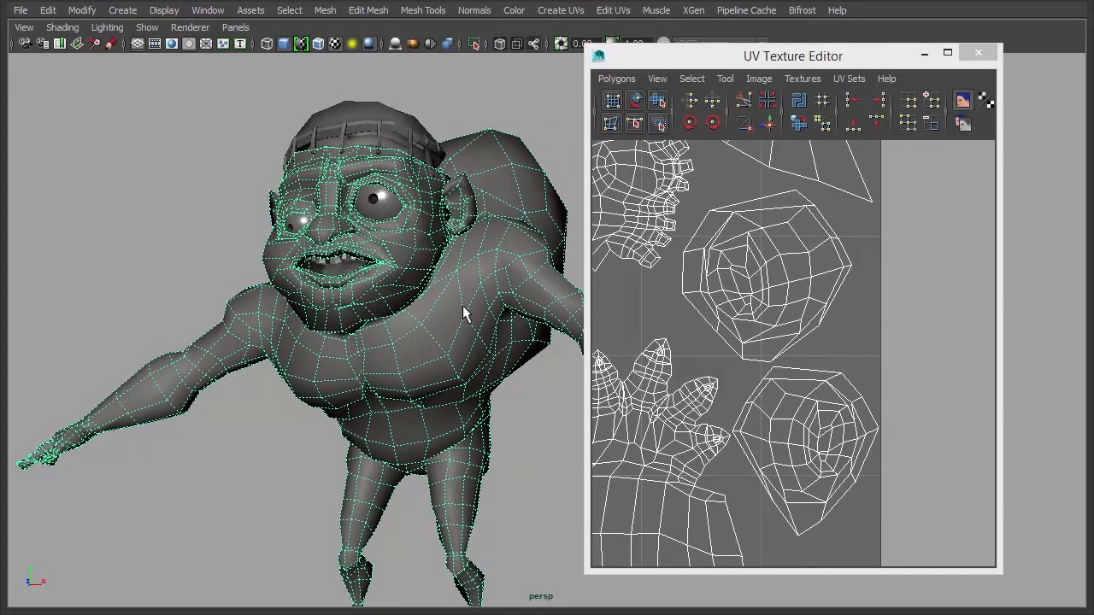
# - Compare smooth preview (3) and coarse cage (1) displays, ending with smooth preview on
pyautogui.press('3')
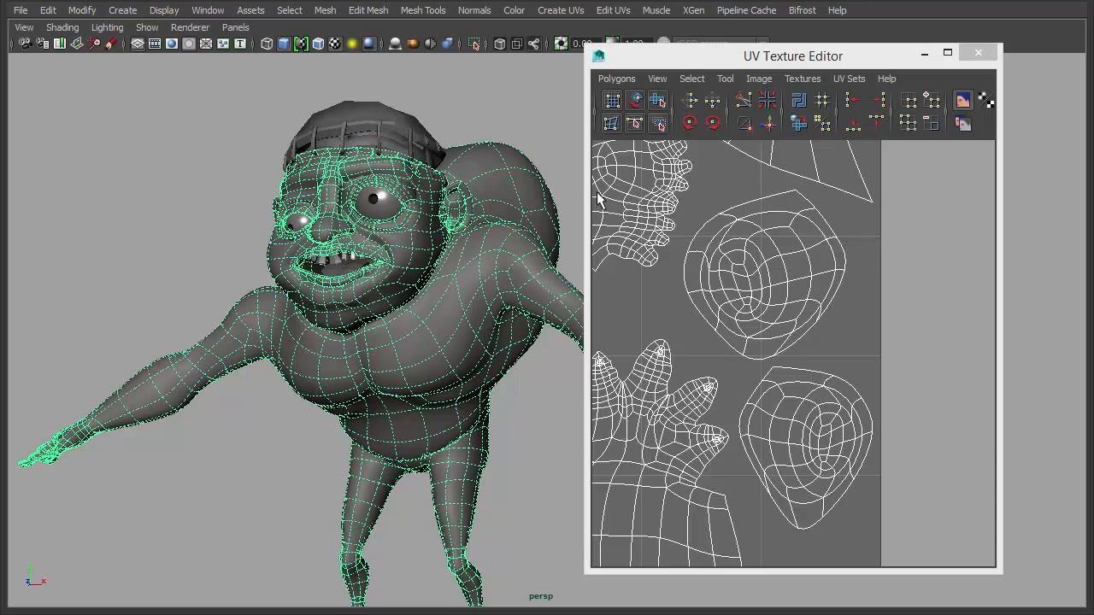
pyautogui.keyDown('alt'); pyautogui.moveTo(431, 223); pyautogui.dragTo(428, 234); pyautogui.keyUp('alt')
pyautogui.press('1')
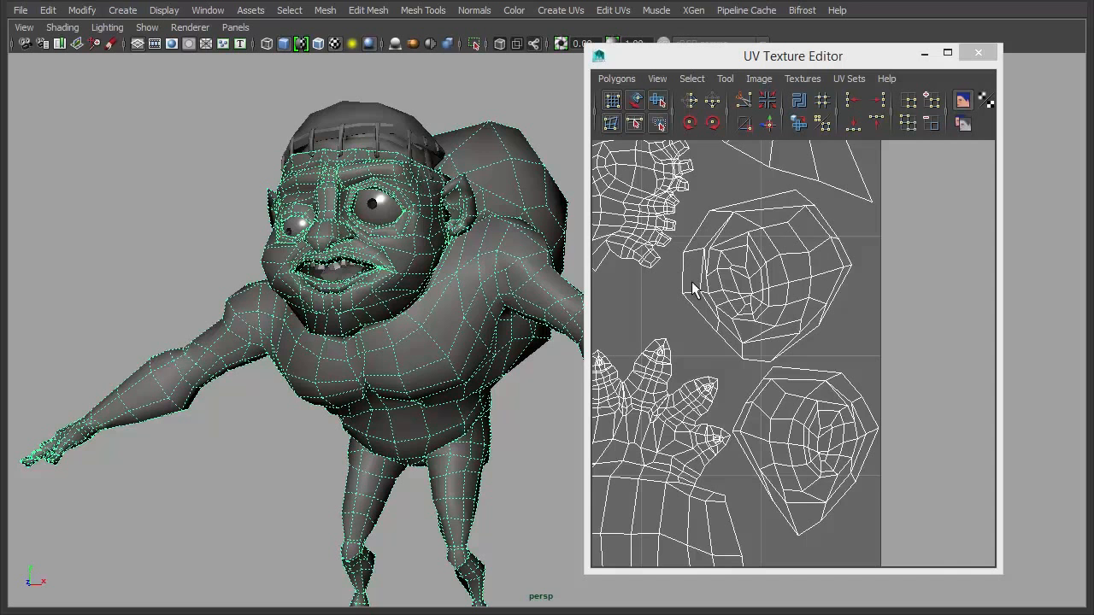
pyautogui.keyDown('alt'); pyautogui.moveTo(485, 203); pyautogui.dragTo(453, 208, button='middle'); pyautogui.keyUp('alt')
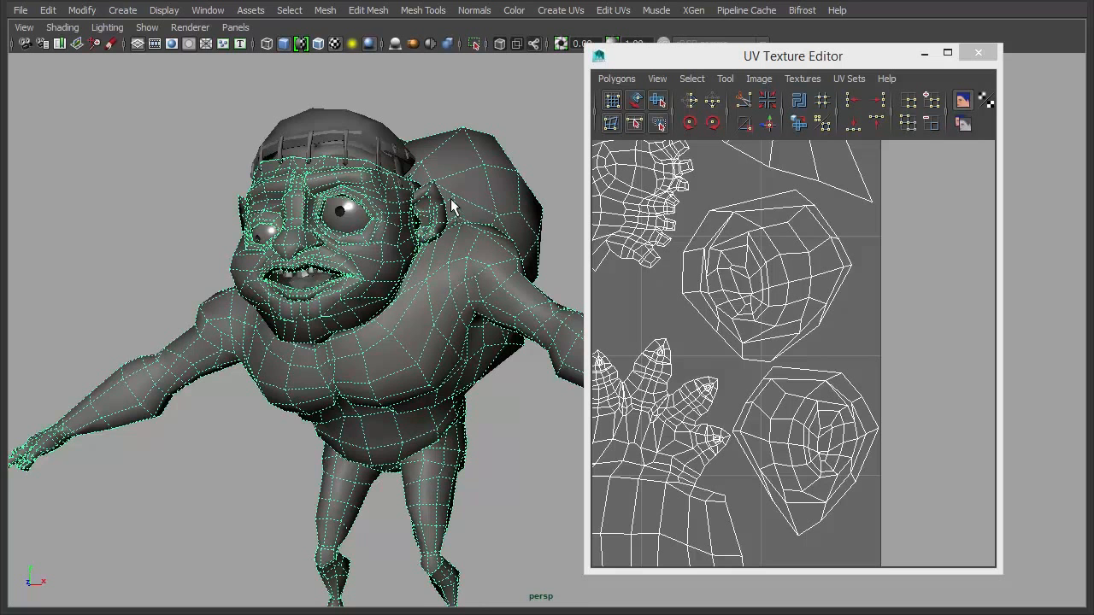
pyautogui.keyDown('alt'); pyautogui.moveTo(457, 214); pyautogui.dragTo(479, 239); pyautogui.keyUp('alt')
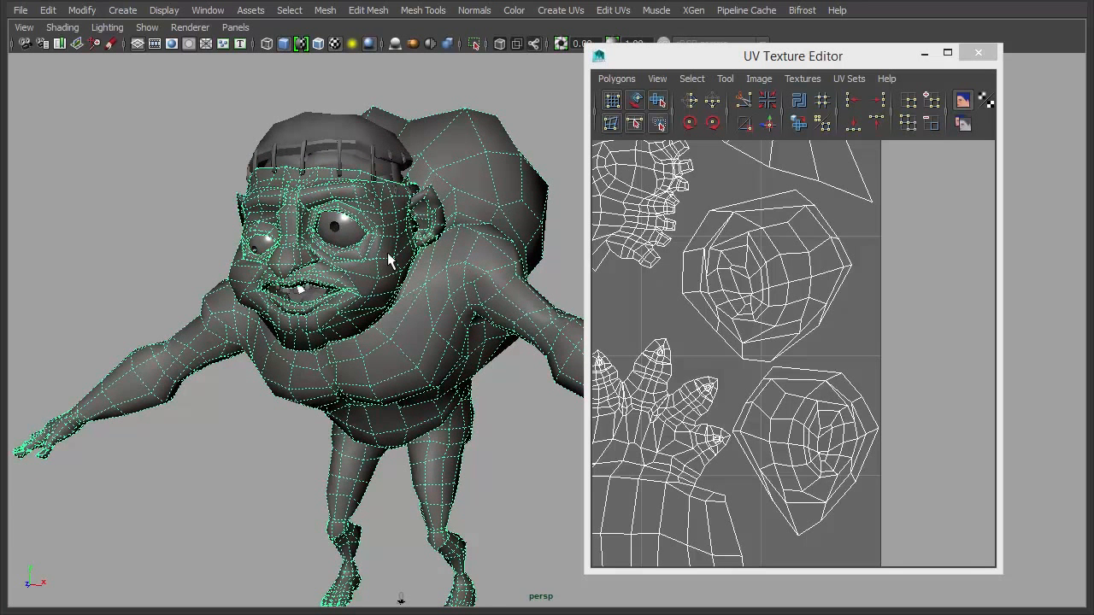
pyautogui.press('3')
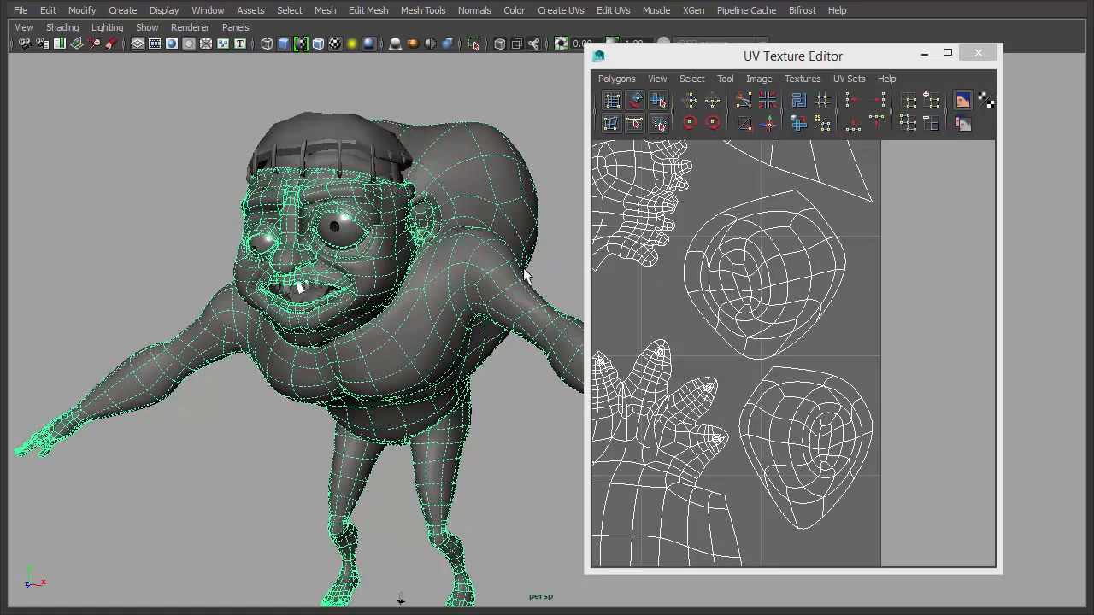
pyautogui.press('1')
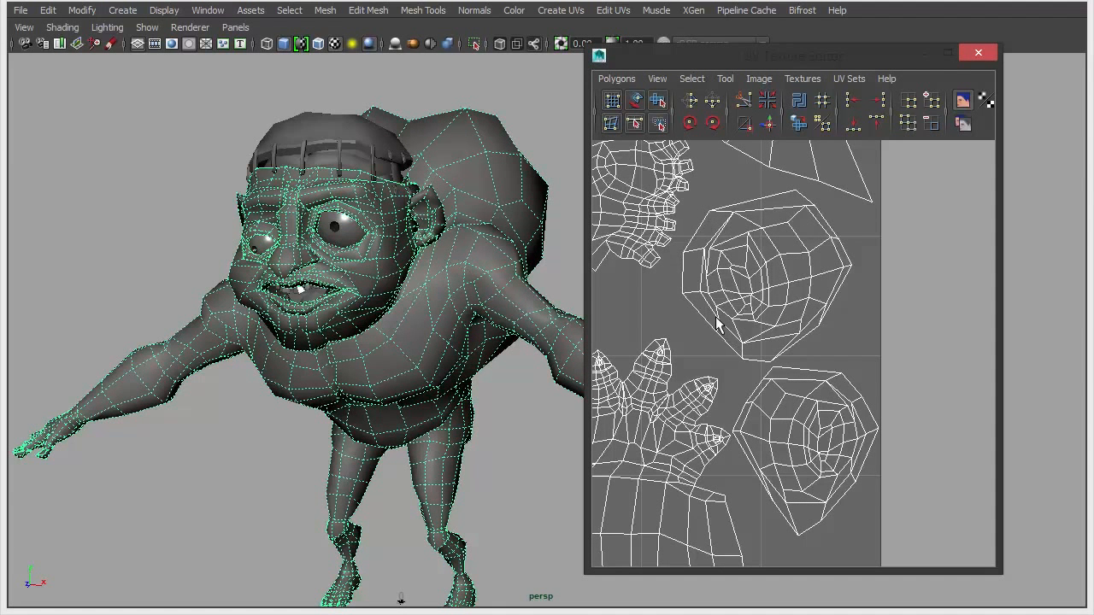
pyautogui.press('3')
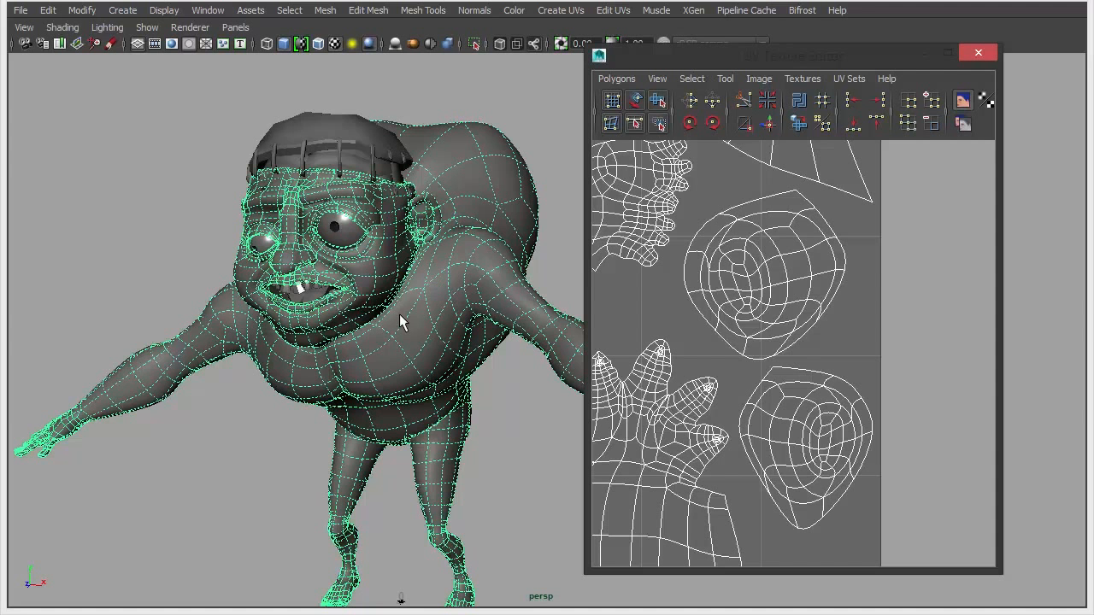
pyautogui.keyDown('alt'); pyautogui.moveTo(444, 337); pyautogui.dragTo(392, 317); pyautogui.keyUp('alt')
# - Restore the full interface, show the Attribute Editor, and reopen the UV Texture Editor beside it
pyautogui.hotkey('ctrl', 'space')
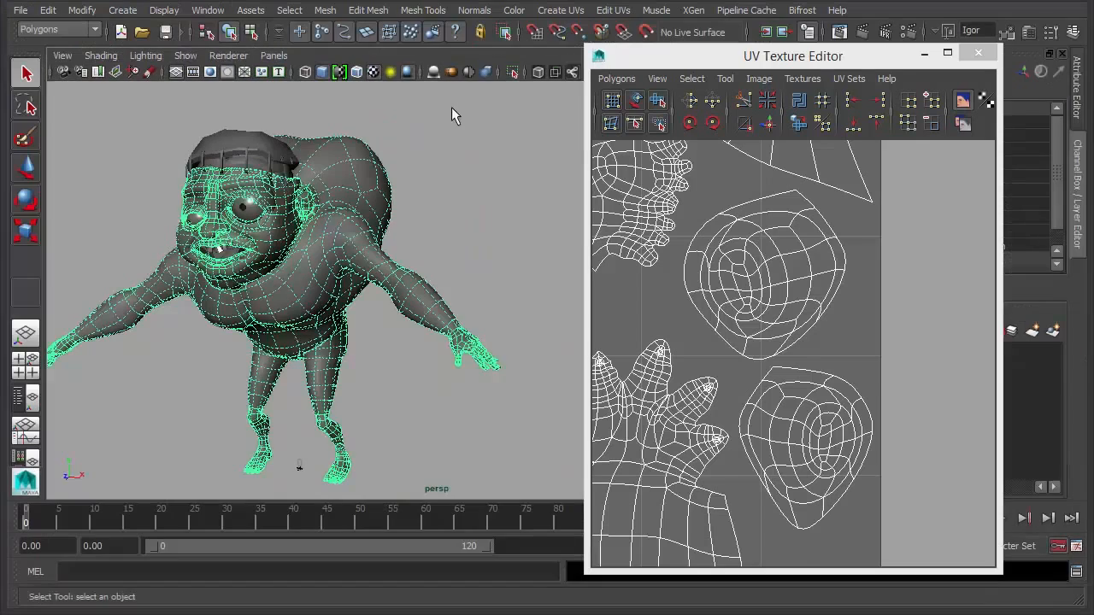
pyautogui.moveTo(859, 67); pyautogui.dragTo(710, 65)
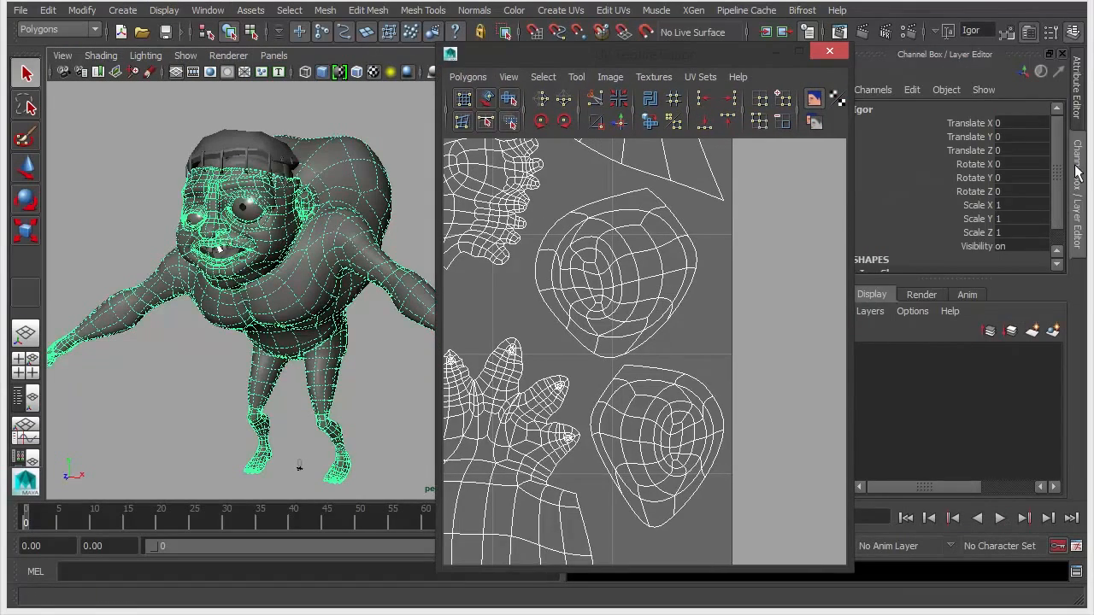
pyautogui.click(1079, 85)
pyautogui.click(838, 55)
pyautogui.keyDown('alt'); pyautogui.moveTo(579, 254); pyautogui.dragTo(556, 244); pyautogui.keyUp('alt')
pyautogui.click(204, 13)
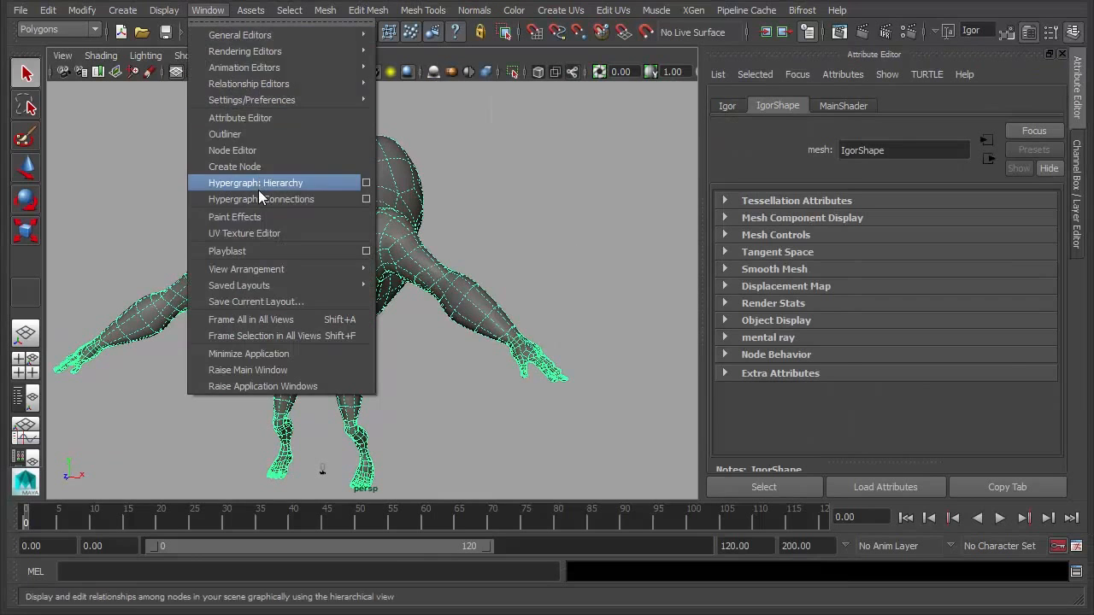
pyautogui.click(265, 230)
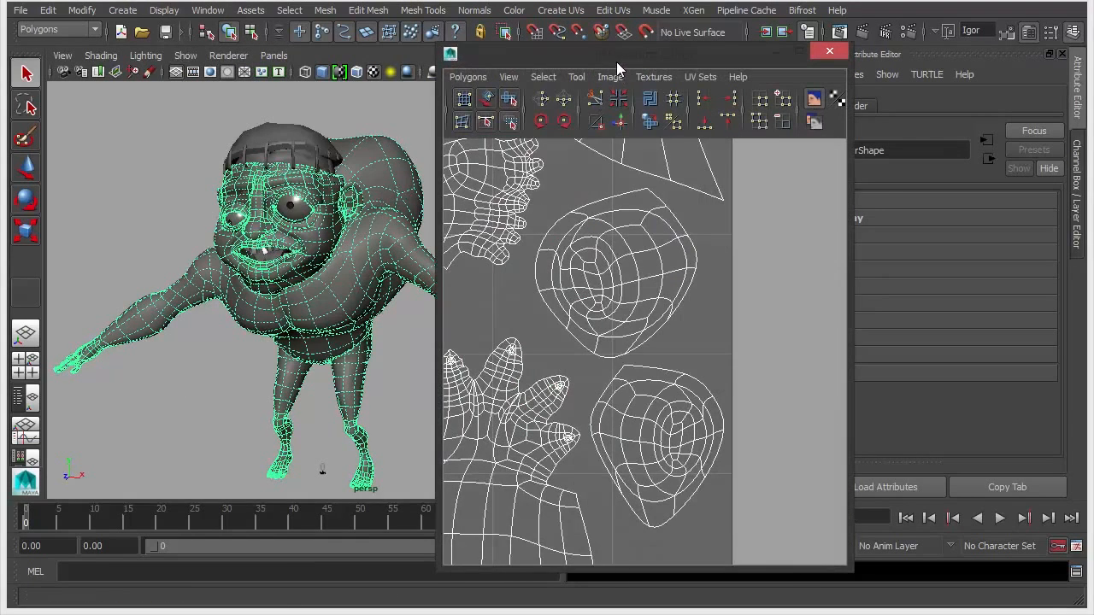
pyautogui.moveTo(616, 53); pyautogui.dragTo(471, 53)
pyautogui.keyDown('alt'); pyautogui.moveTo(221, 283); pyautogui.dragTo(194, 265); pyautogui.keyUp('alt')
pyautogui.moveTo(492, 52); pyautogui.dragTo(473, 50)
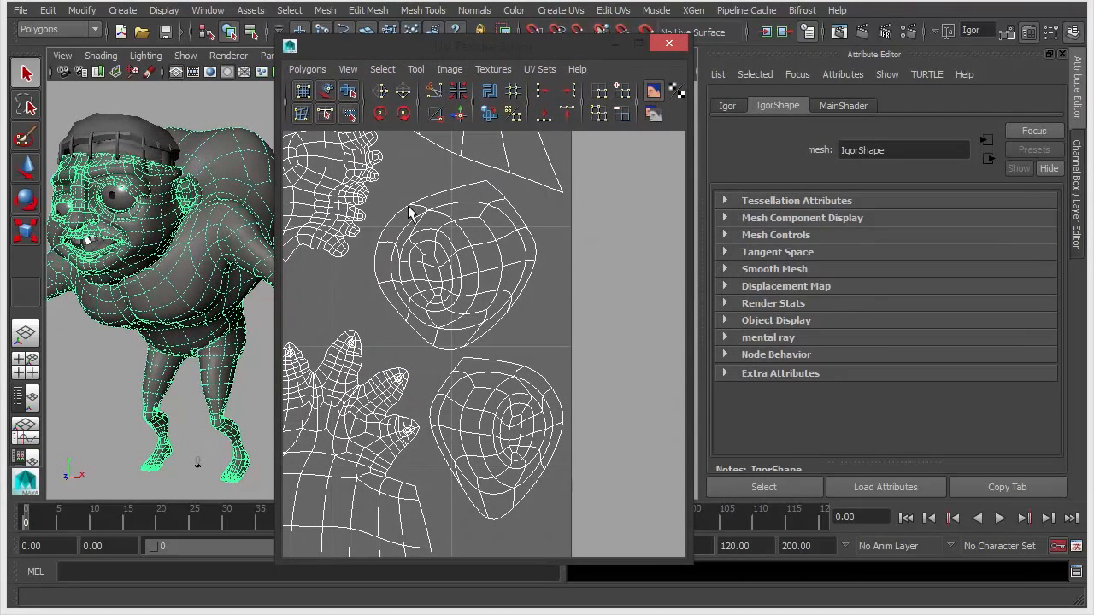
# - In Smooth Mesh, uncheck Use global subdivision method and choose Maya Catmull-Clark
pyautogui.click(820, 268)
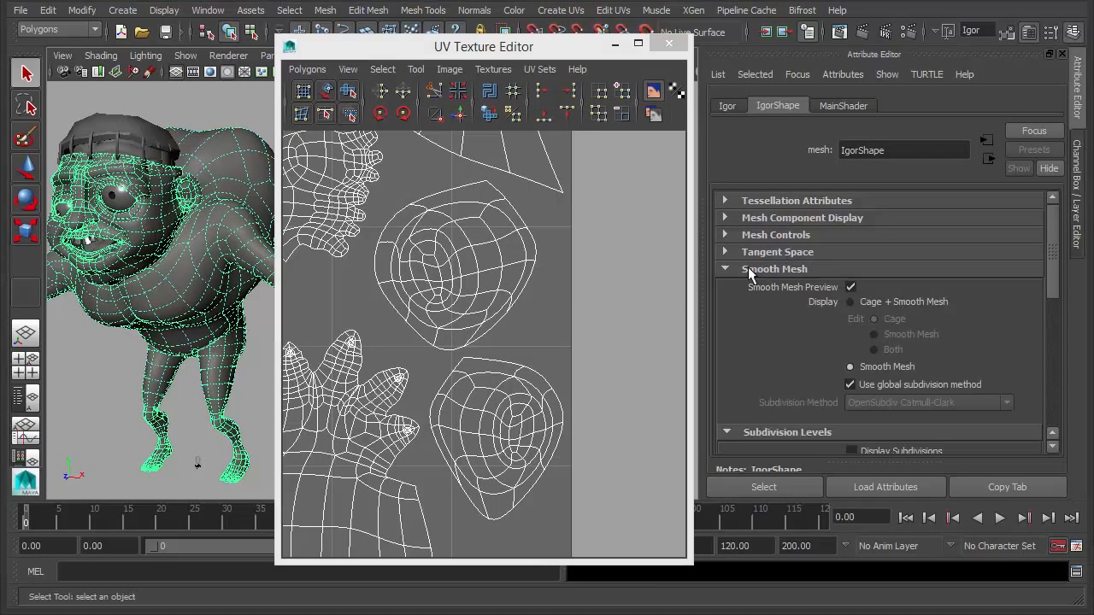
pyautogui.scroll(-3, 797, 307)
pyautogui.scroll(-1, 797, 309)
pyautogui.click(895, 231)
pyautogui.click(914, 248)
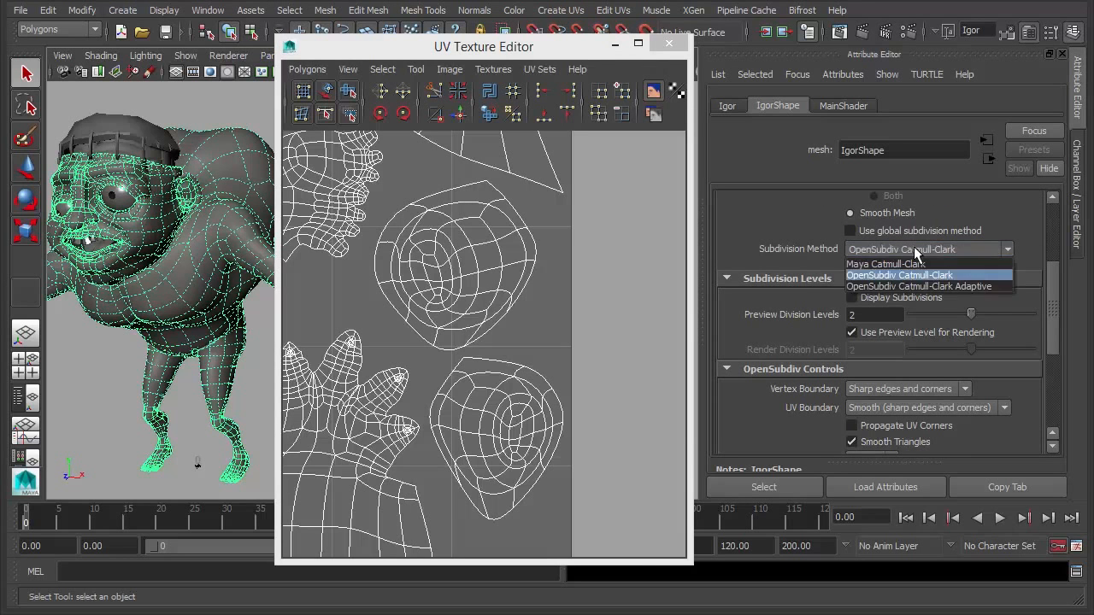
pyautogui.click(914, 260)
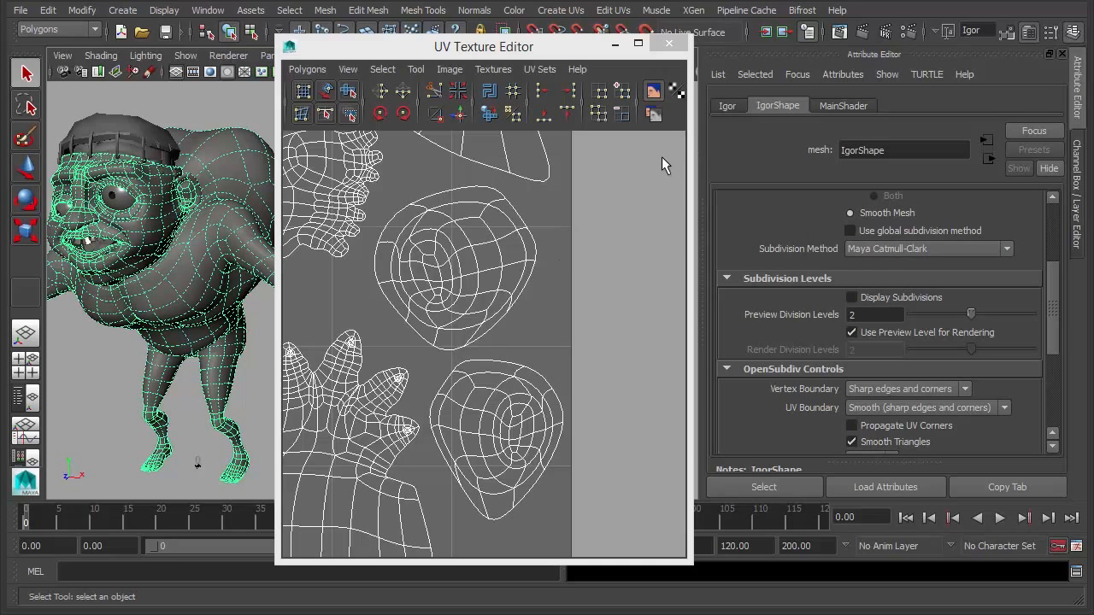
pyautogui.moveTo(690, 159); pyautogui.dragTo(811, 158)
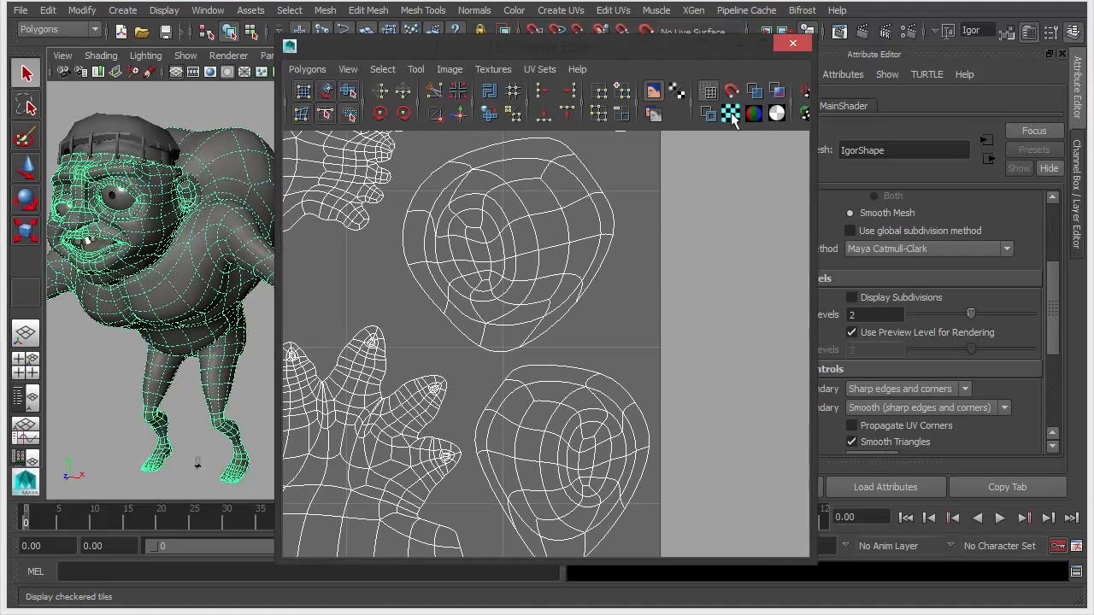
# - Toggle the UV checker pattern on and off, then re-enable the global subdivision method
pyautogui.click(731, 115)
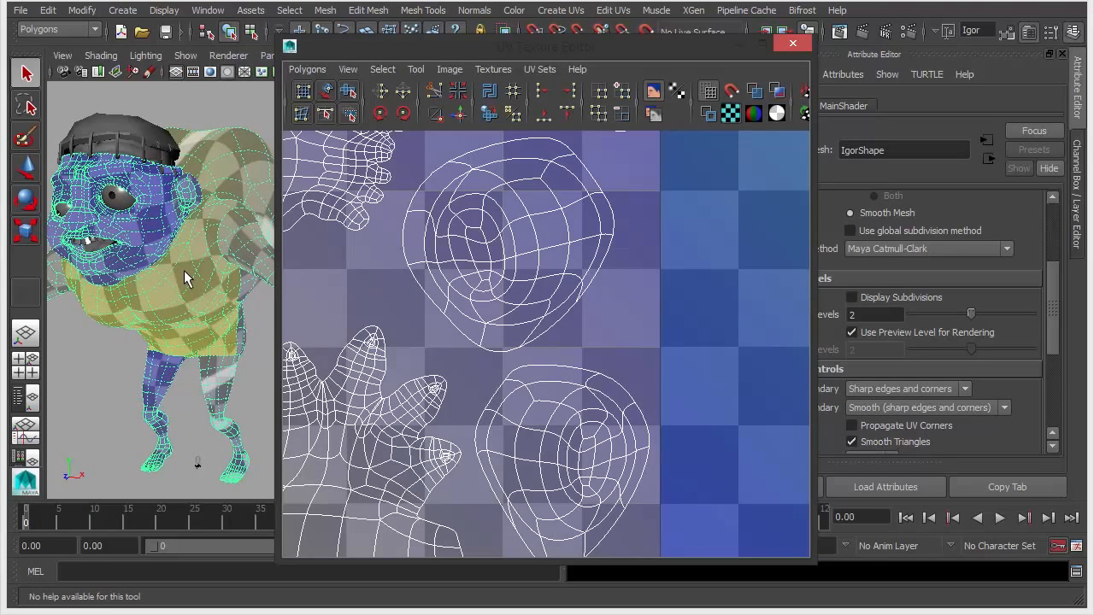
pyautogui.click(731, 114)
pyautogui.moveTo(811, 167); pyautogui.dragTo(656, 160)
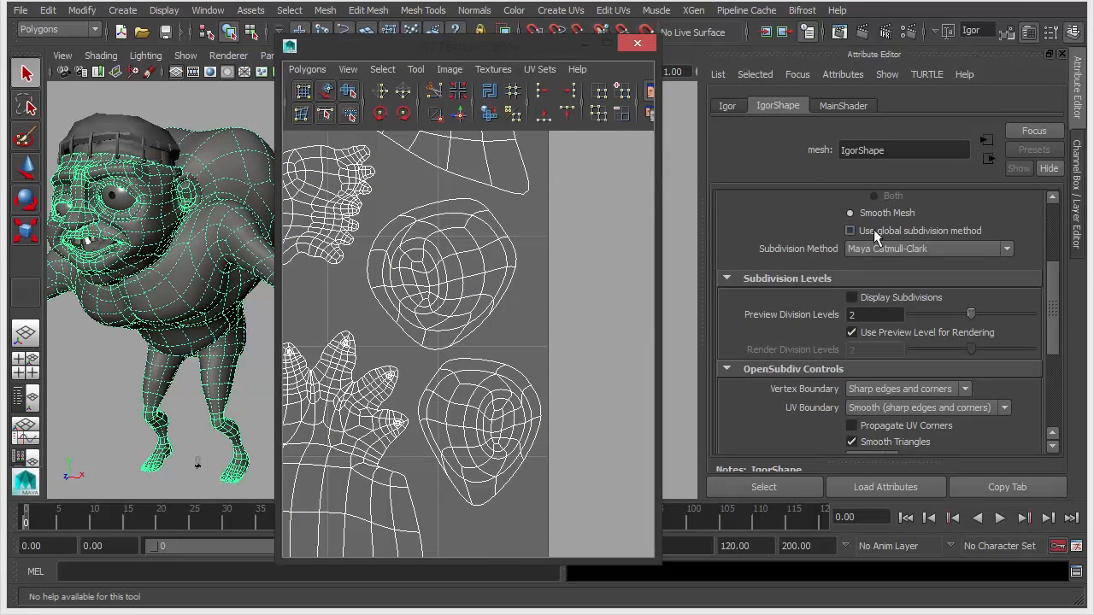
pyautogui.click(873, 229)
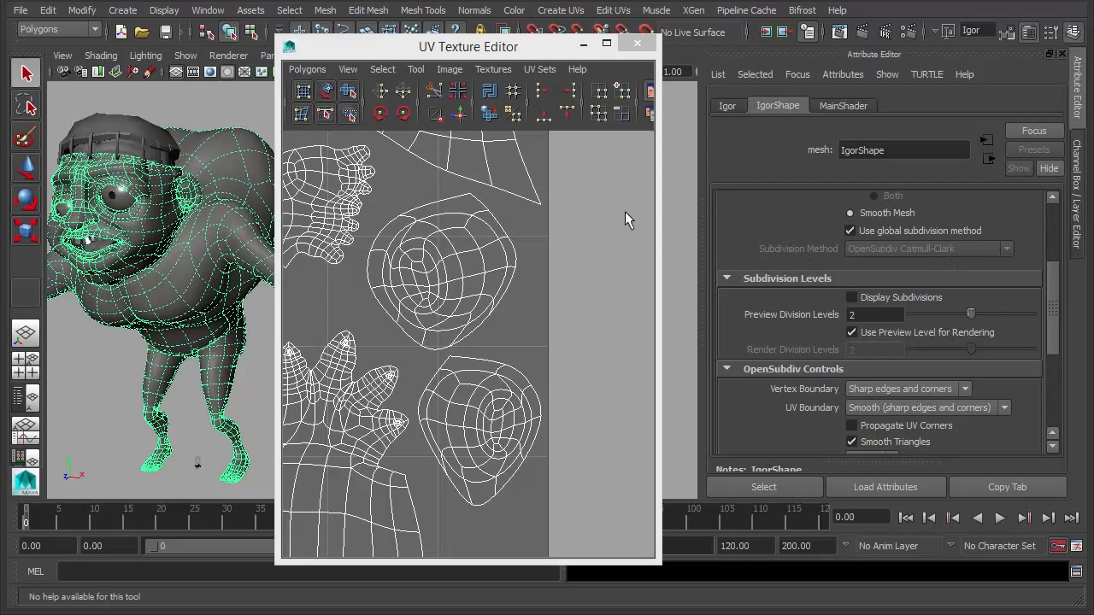
# - Inspect the Maya Catmull-Clark settings and set UV Boundary to No Interpolation
pyautogui.moveTo(466, 53); pyautogui.dragTo(497, 47)
pyautogui.scroll(-5, 752, 303)
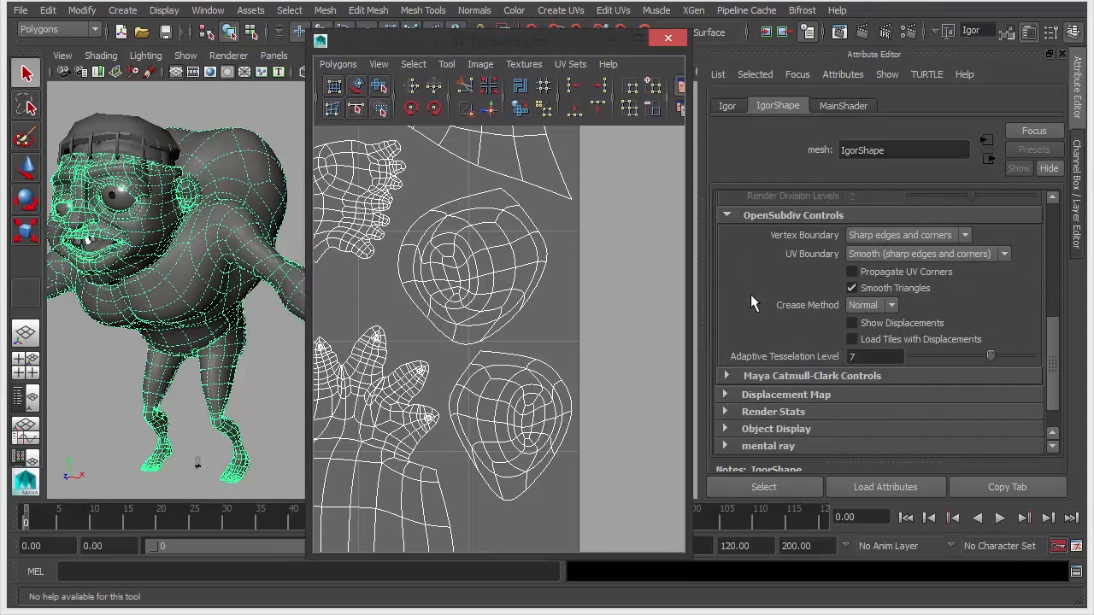
pyautogui.click(786, 375)
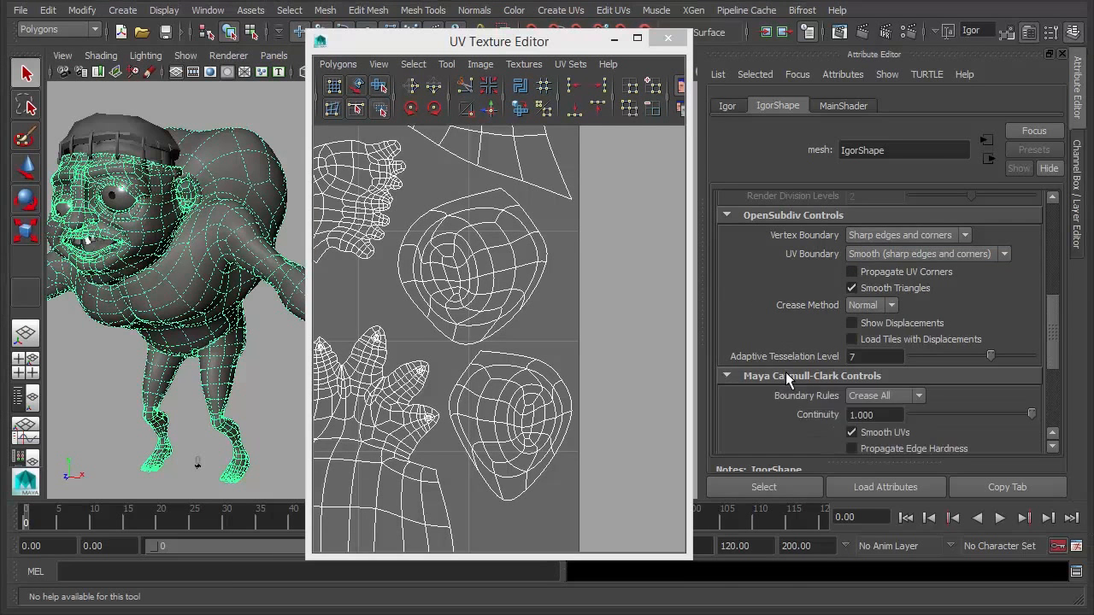
pyautogui.scroll(-3, 779, 371)
pyautogui.click(798, 274)
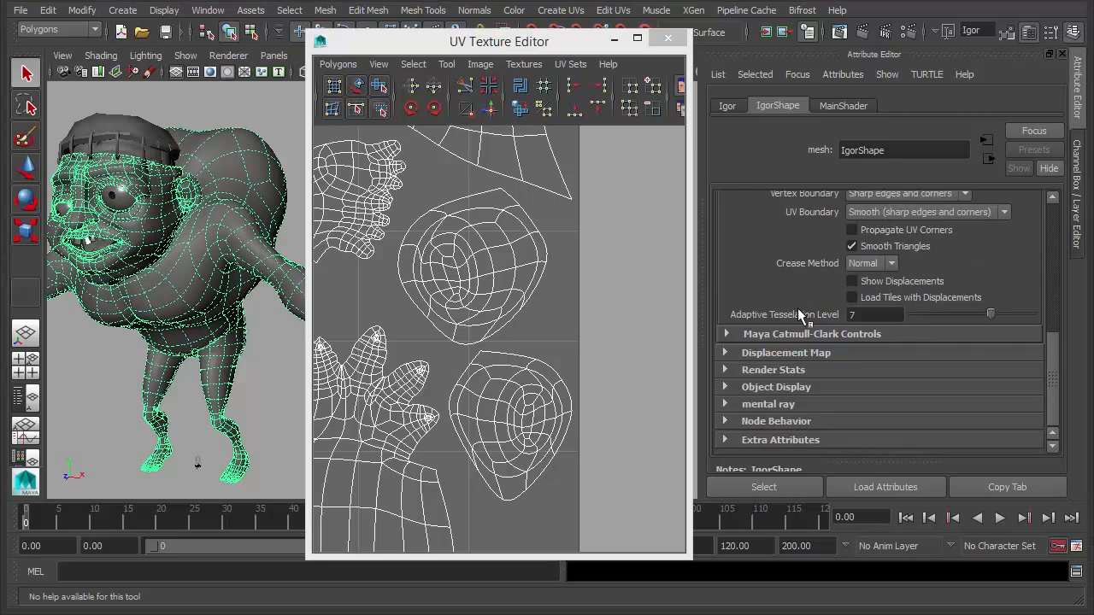
pyautogui.scroll(3, 798, 310)
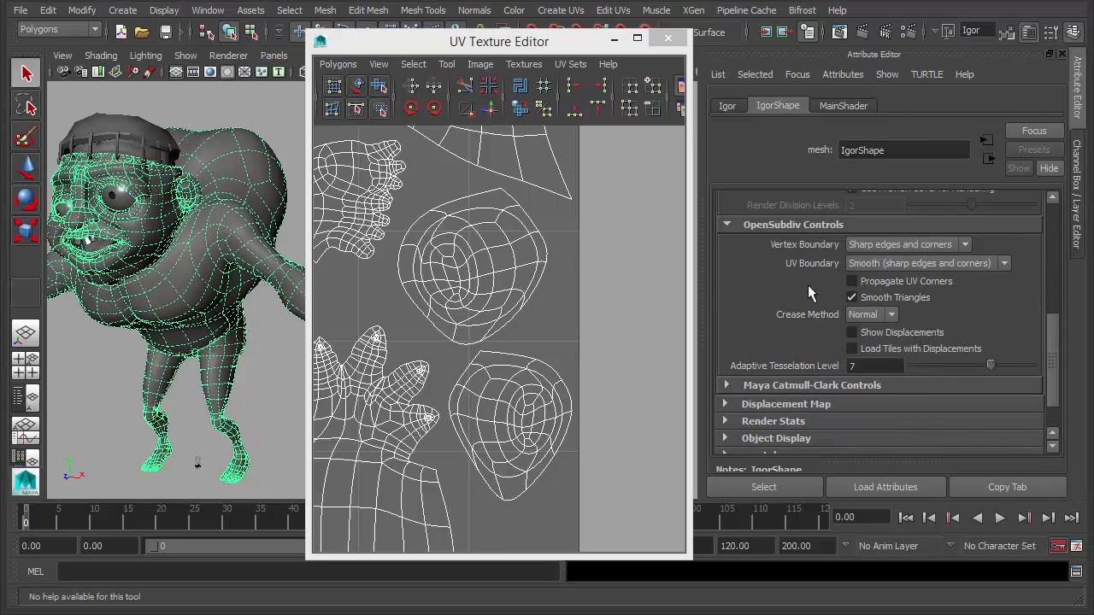
pyautogui.click(887, 261)
pyautogui.click(880, 279)
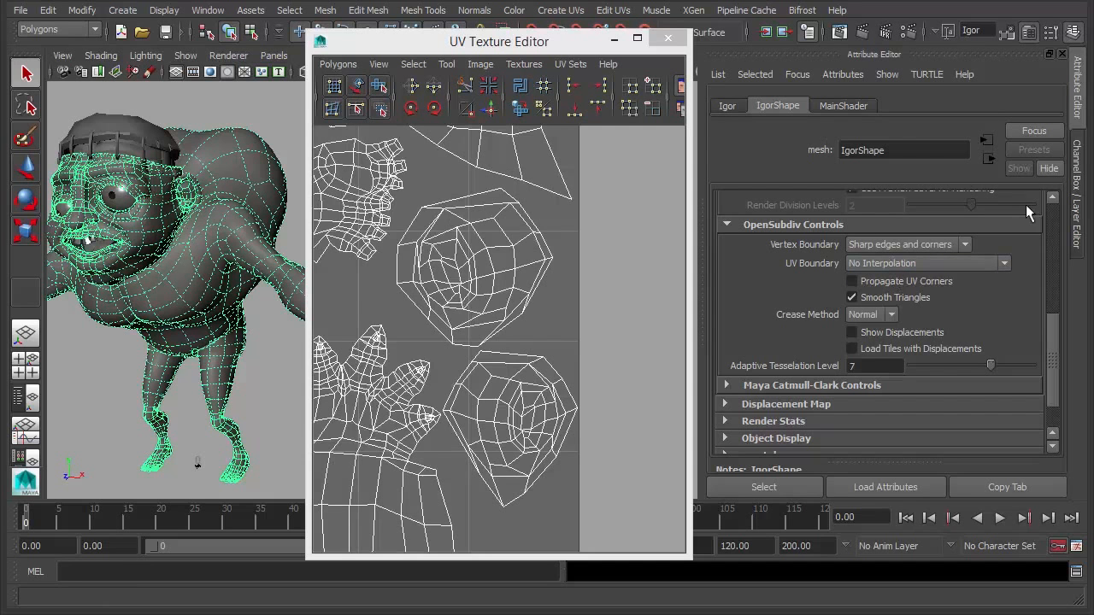
# - Try UV Boundary Smooth (all sharp) and zoom in on the resulting UV shells
pyautogui.click(898, 263)
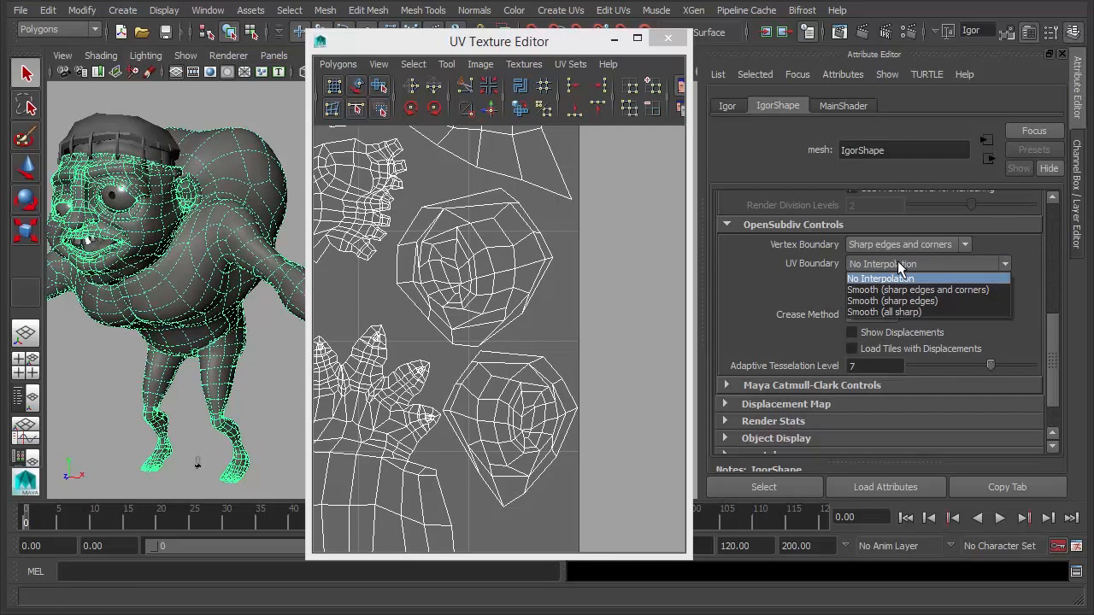
pyautogui.click(901, 312)
pyautogui.keyDown('alt'); pyautogui.moveTo(440, 268); pyautogui.dragTo(464, 276, button='middle'); pyautogui.keyUp('alt')
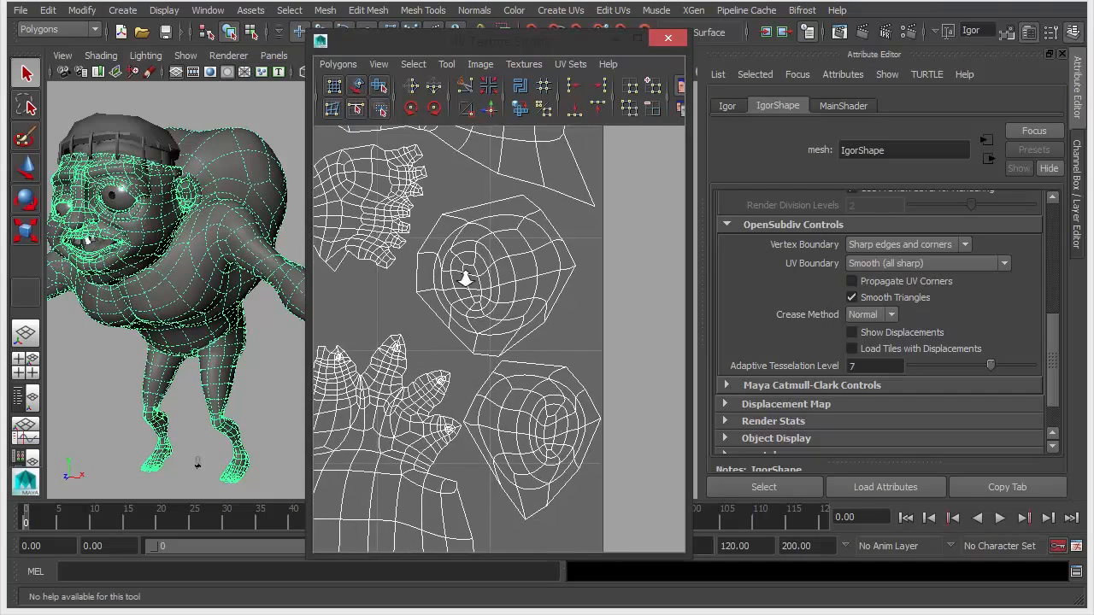
pyautogui.keyDown('alt'); pyautogui.moveTo(464, 276); pyautogui.dragTo(535, 271, button='right'); pyautogui.keyUp('alt')
pyautogui.keyDown('alt'); pyautogui.moveTo(535, 270); pyautogui.dragTo(560, 301, button='middle'); pyautogui.keyUp('alt')
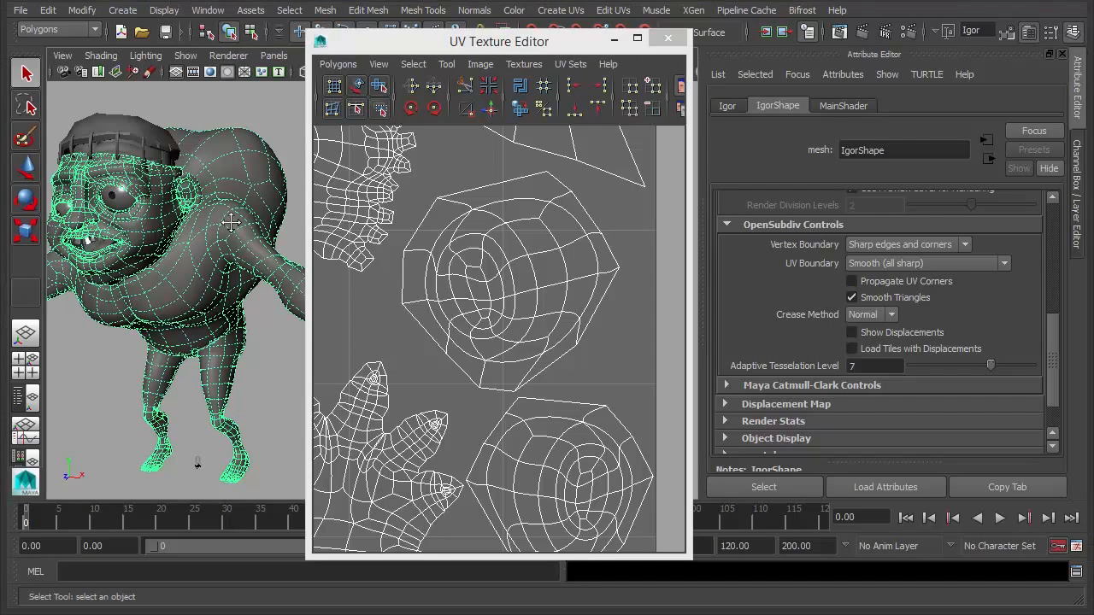
pyautogui.scroll(5, 248, 257)
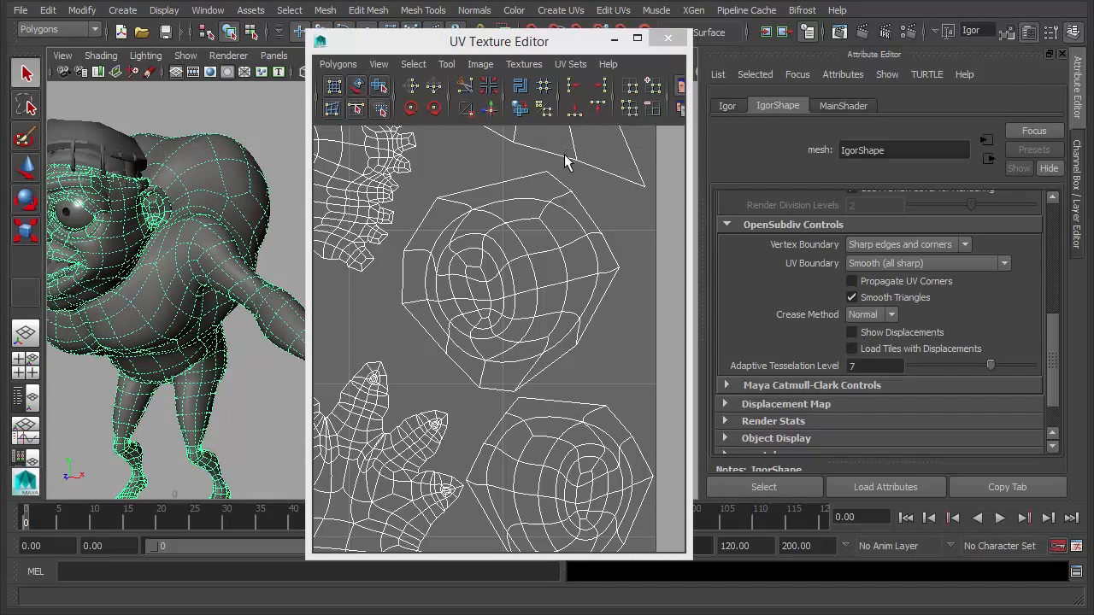
# - Set UV Boundary to Smooth (sharp edges and corners) and move the UV editor aside
pyautogui.click(914, 265)
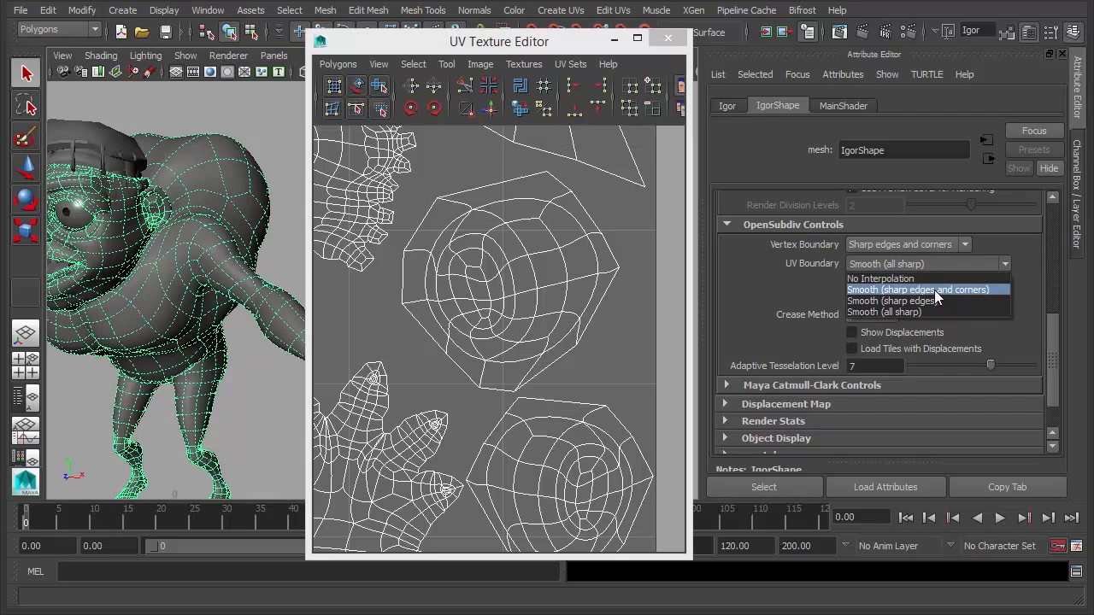
pyautogui.click(889, 289)
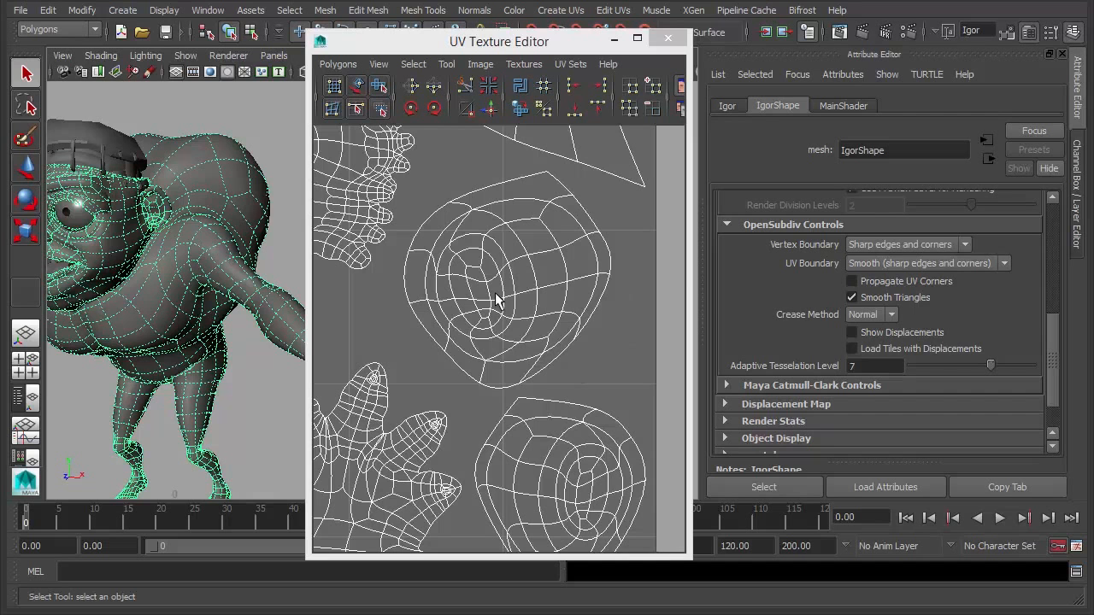
pyautogui.click(585, 340)
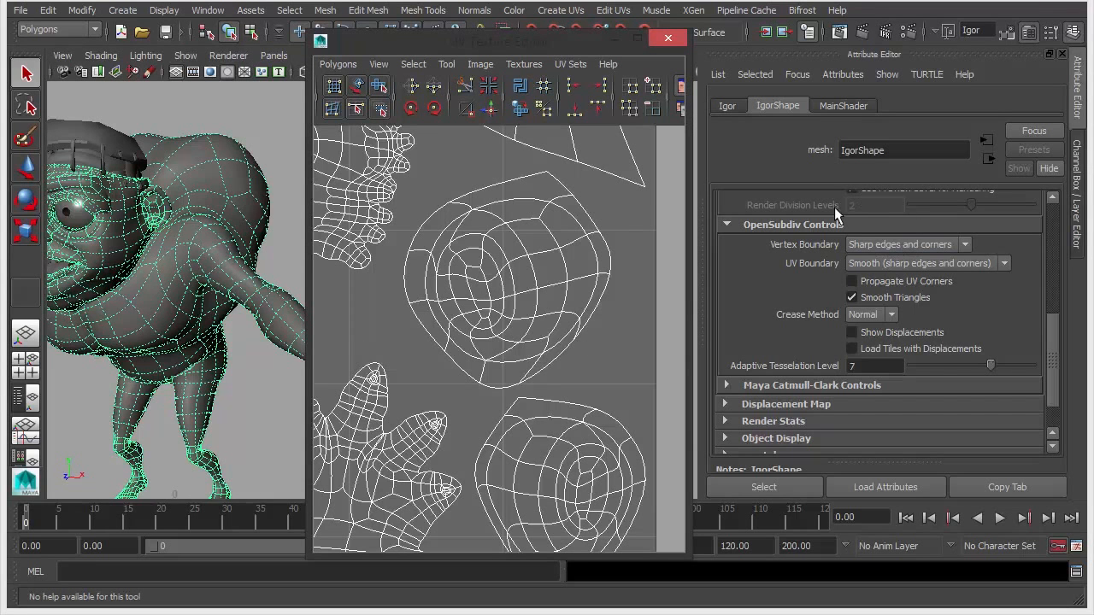
pyautogui.moveTo(514, 43); pyautogui.dragTo(568, 38)
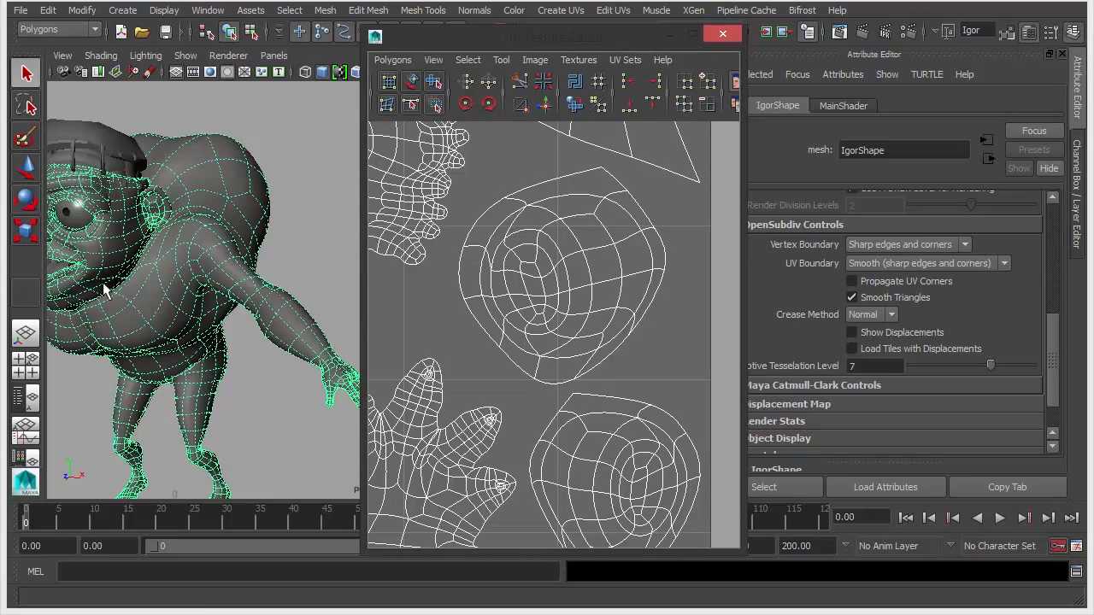
# - Apply Mesh > Smooth with UV Boundary Smooth (sharp edges and corners) and 1 division level
pyautogui.click(326, 11)
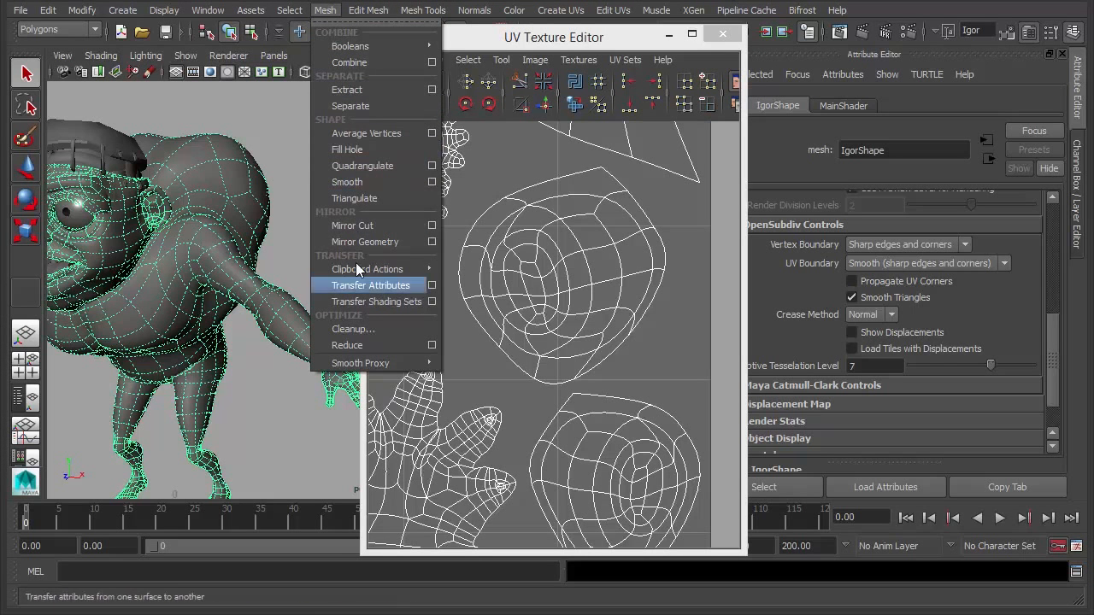
pyautogui.click(432, 181)
pyautogui.moveTo(475, 161); pyautogui.dragTo(204, 38)
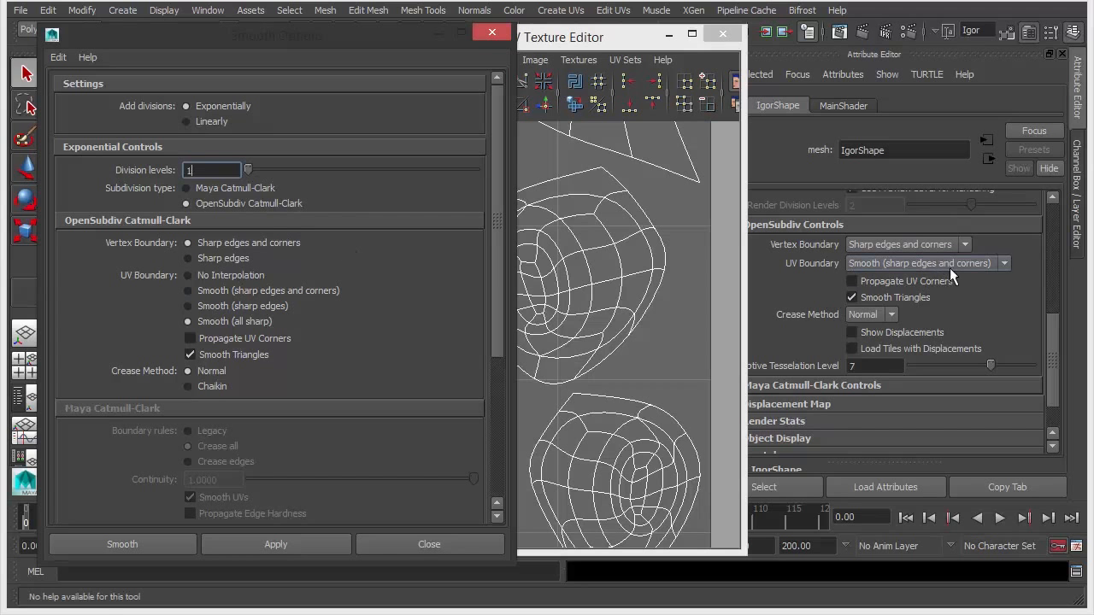
pyautogui.click(214, 290)
pyautogui.click(161, 541)
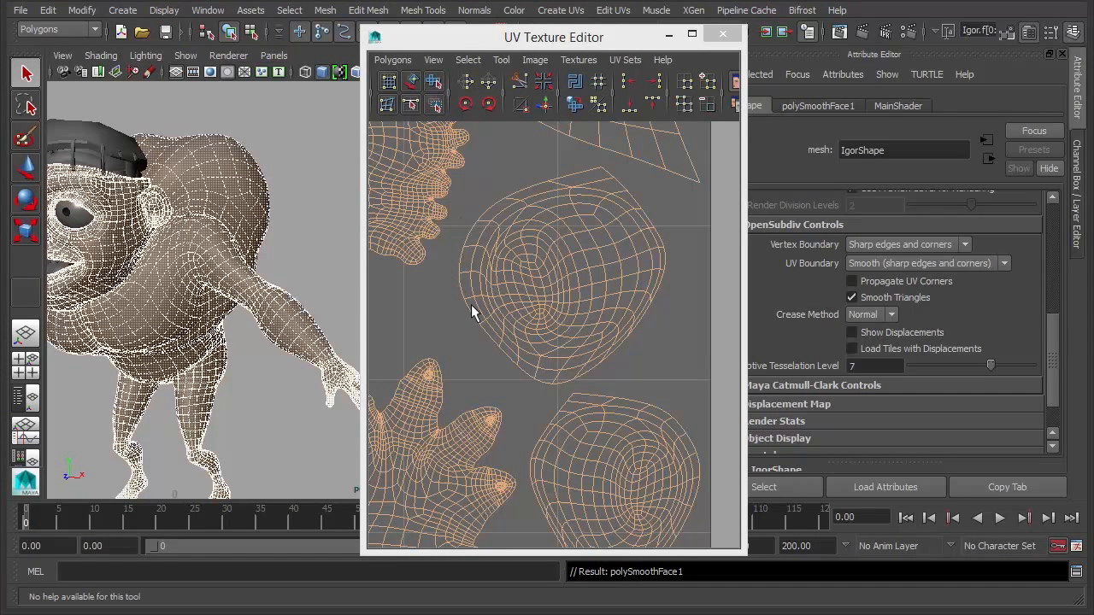
# - Select the smoothed mesh, compare smooth preview off and on, and frame it
pyautogui.click(267, 188)
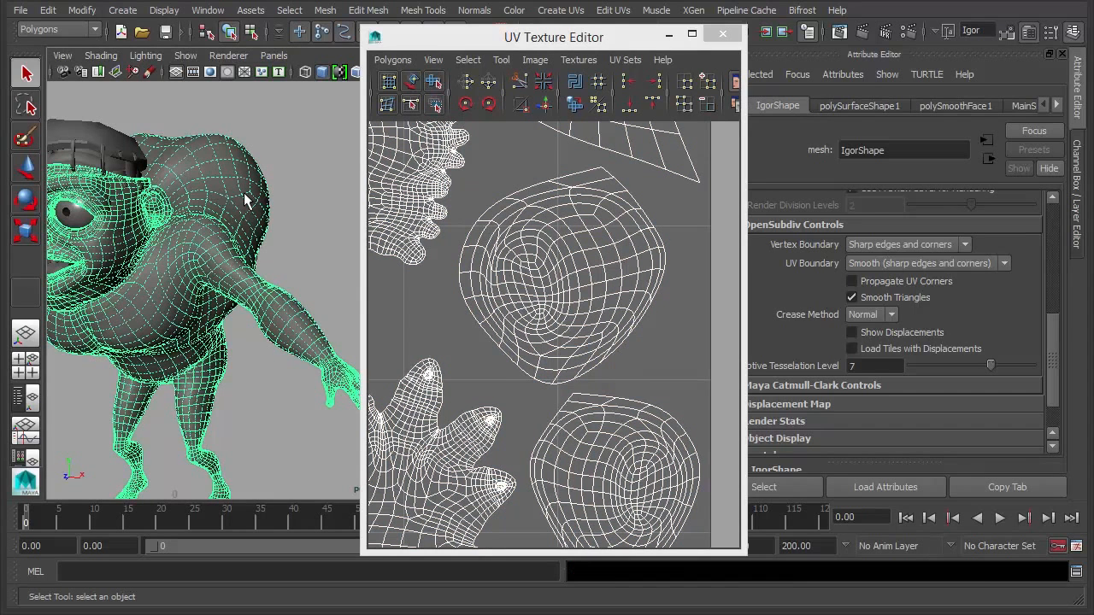
pyautogui.press('1')
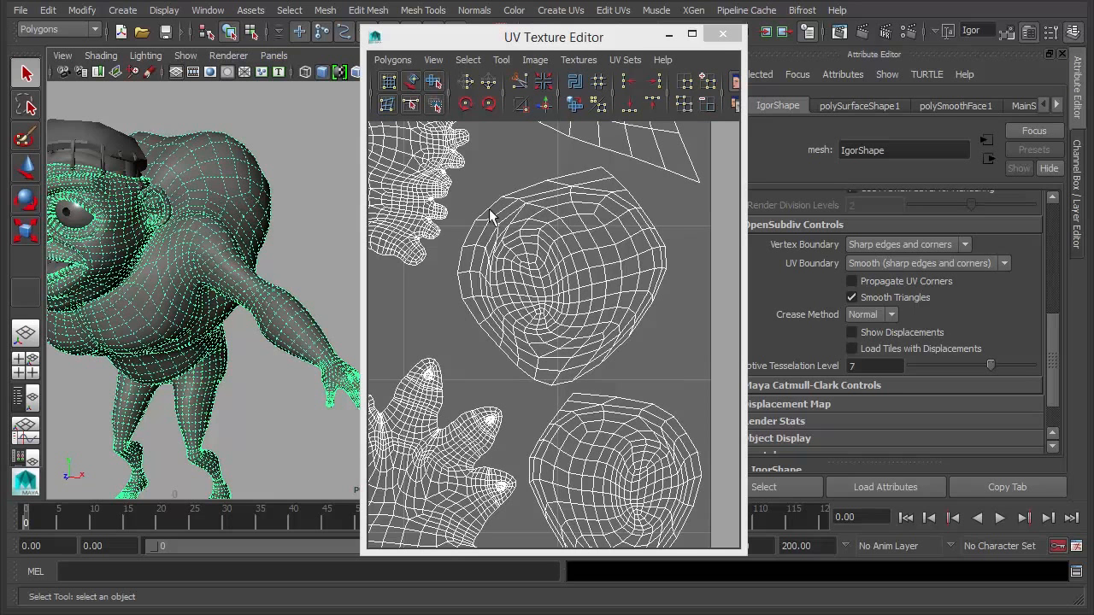
pyautogui.press('3')
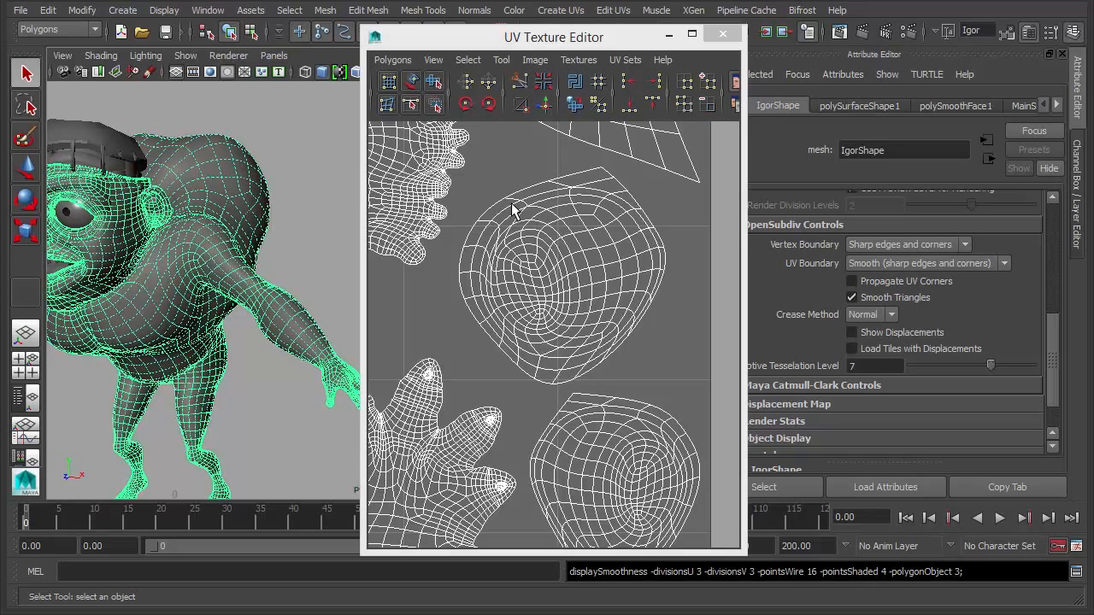
pyautogui.press('1')
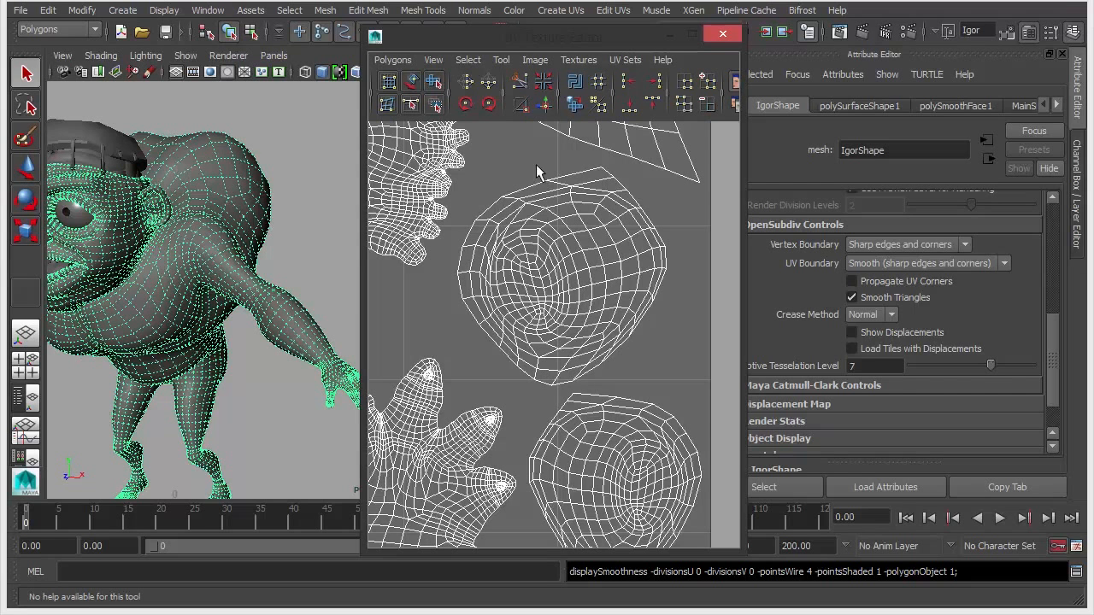
pyautogui.press('3')
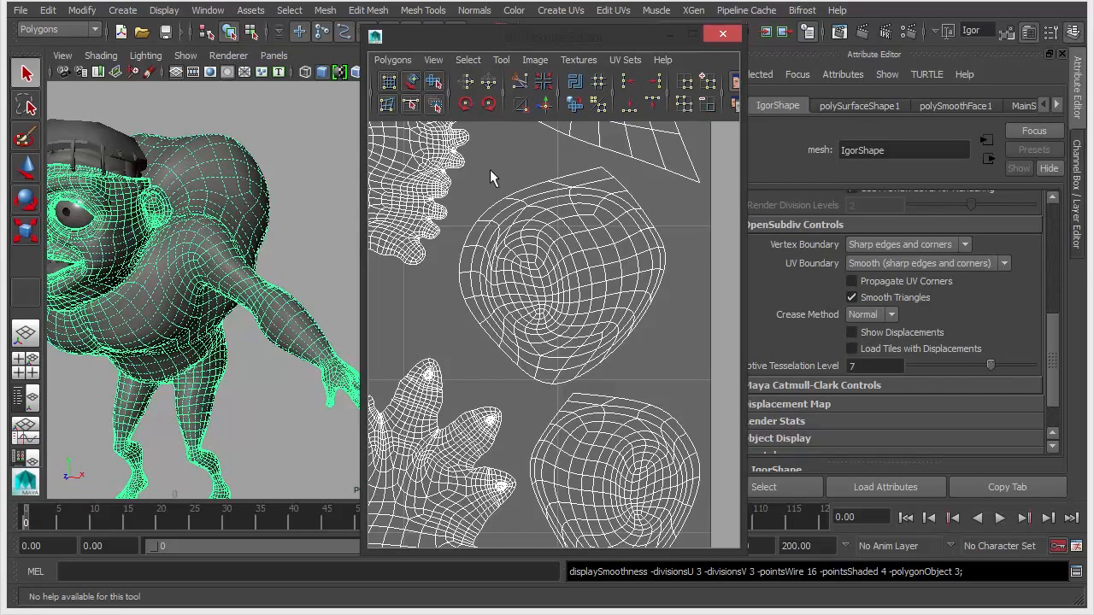
pyautogui.press('f')
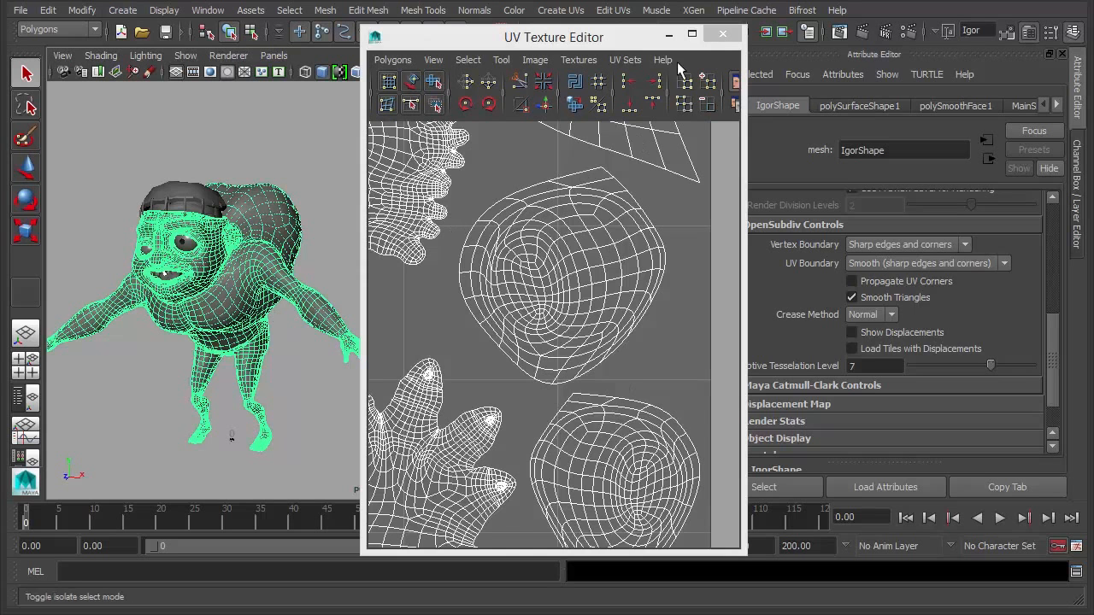
# - Reselect the mesh, turn smooth preview off, then deselect and narrow the UV Texture Editor
pyautogui.click(295, 174)
pyautogui.click(273, 274)
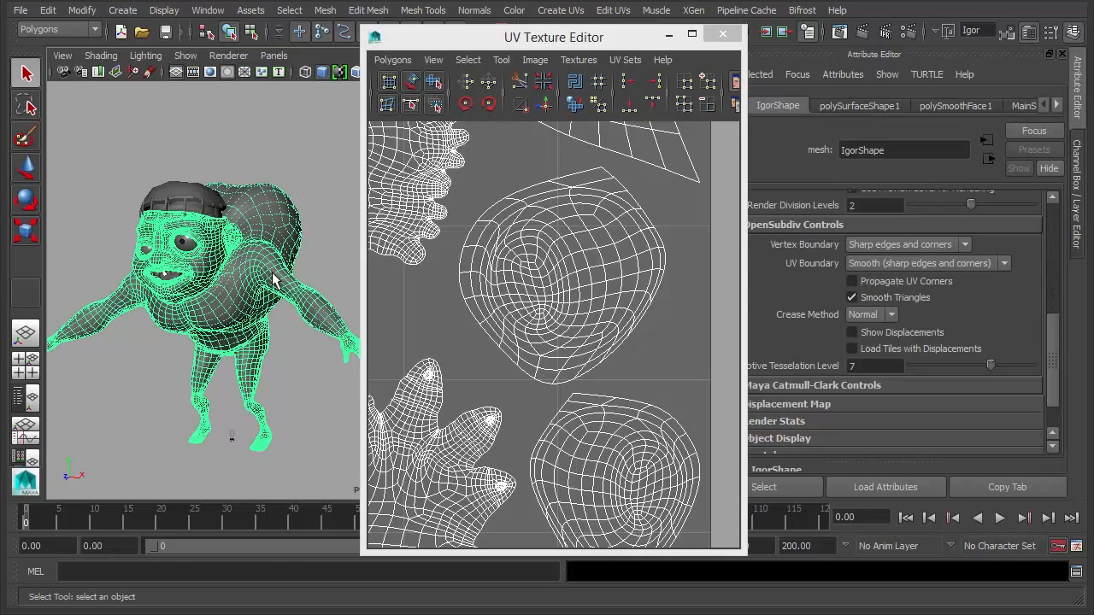
pyautogui.press('1')
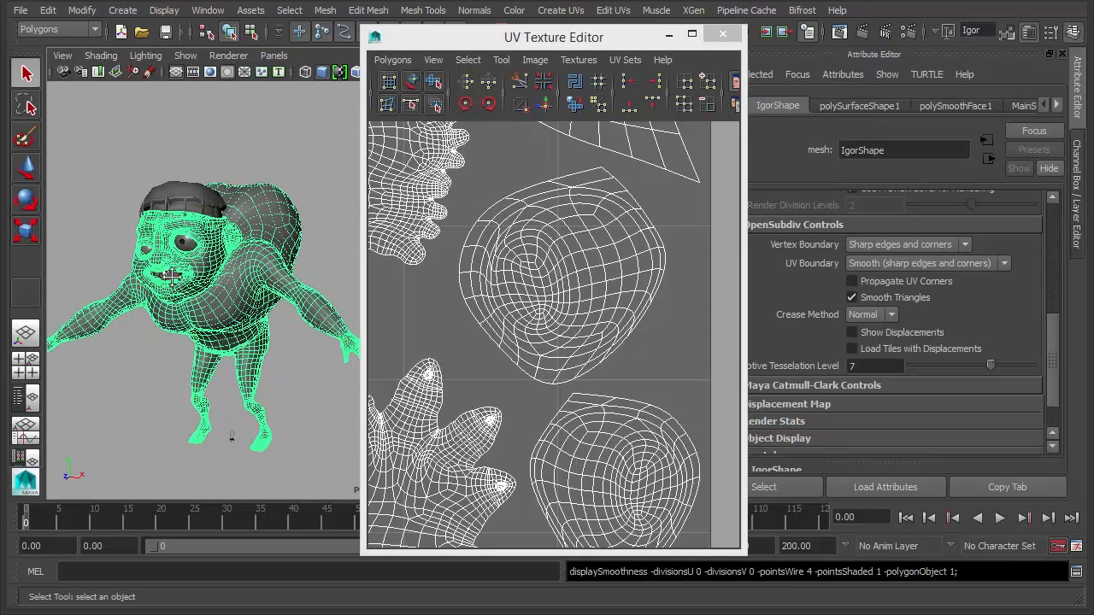
pyautogui.scroll(5, 172, 273)
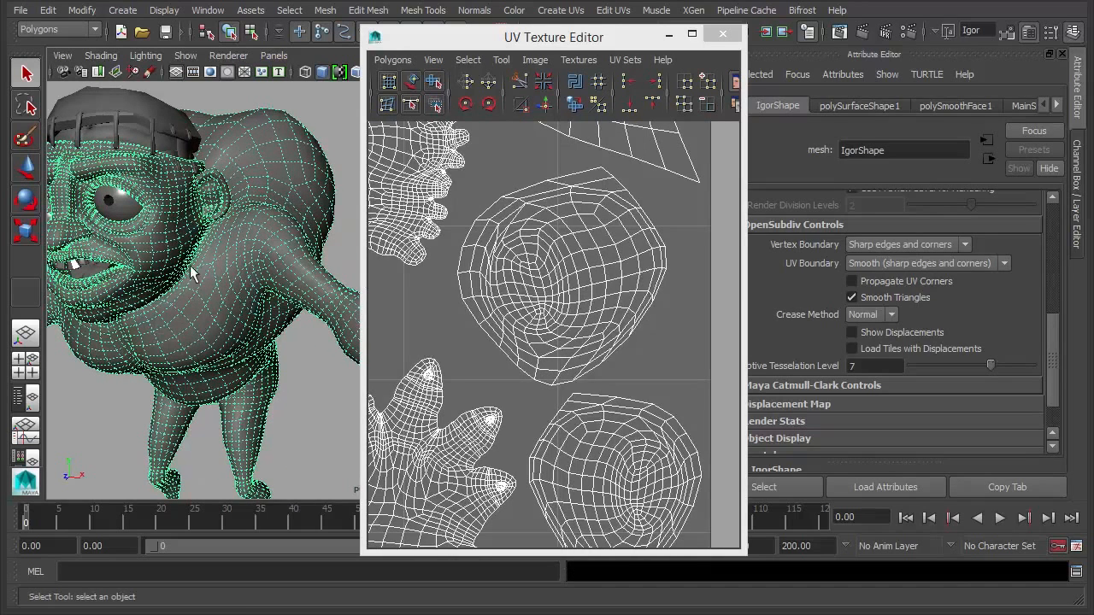
pyautogui.click(323, 106)
pyautogui.moveTo(745, 234); pyautogui.dragTo(694, 234)
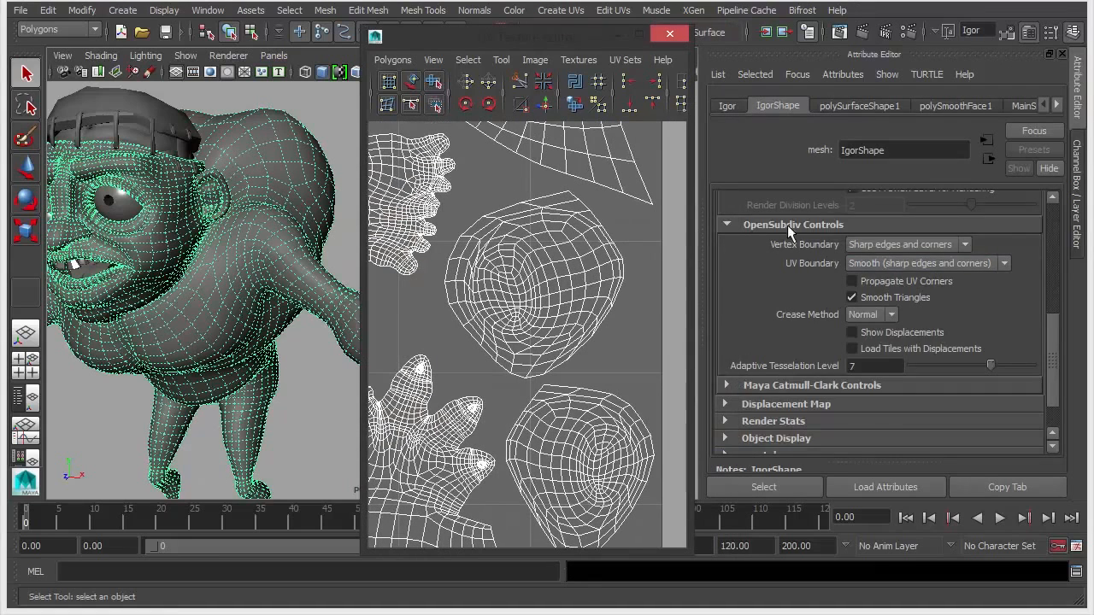
pyautogui.scroll(4, 812, 261)
pyautogui.scroll(-6, 796, 264)
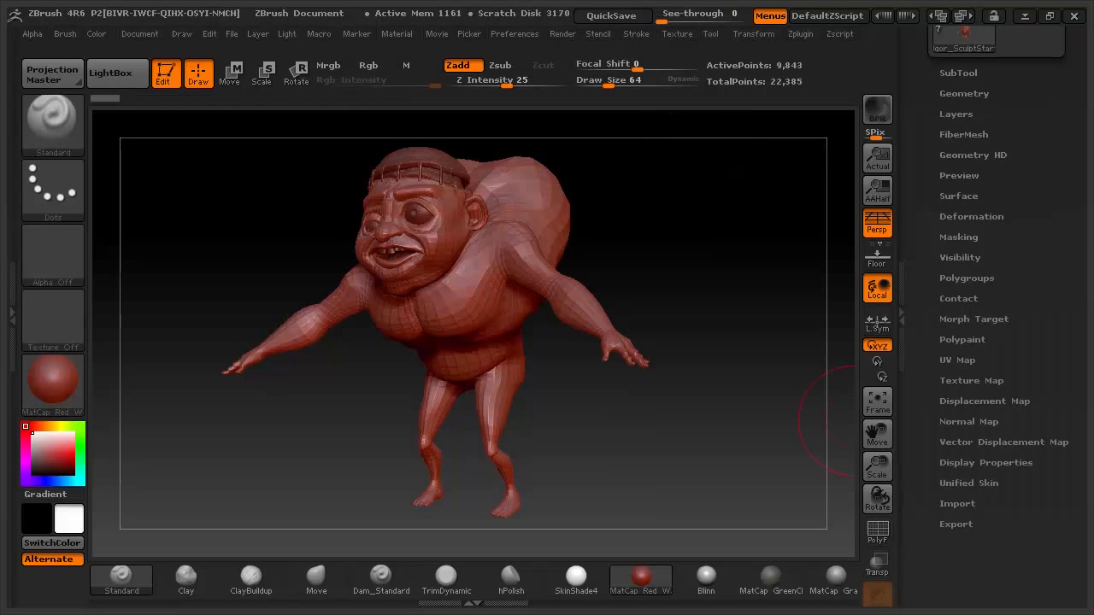
# - Rotate the sculpt to face front, scroll the Tool palette up, and expand the SubTool list
pyautogui.moveTo(672, 259)
pyautogui.mouseDown()
pyautogui.moveTo(730, 254)
pyautogui.moveTo(676, 262)
pyautogui.mouseUp()
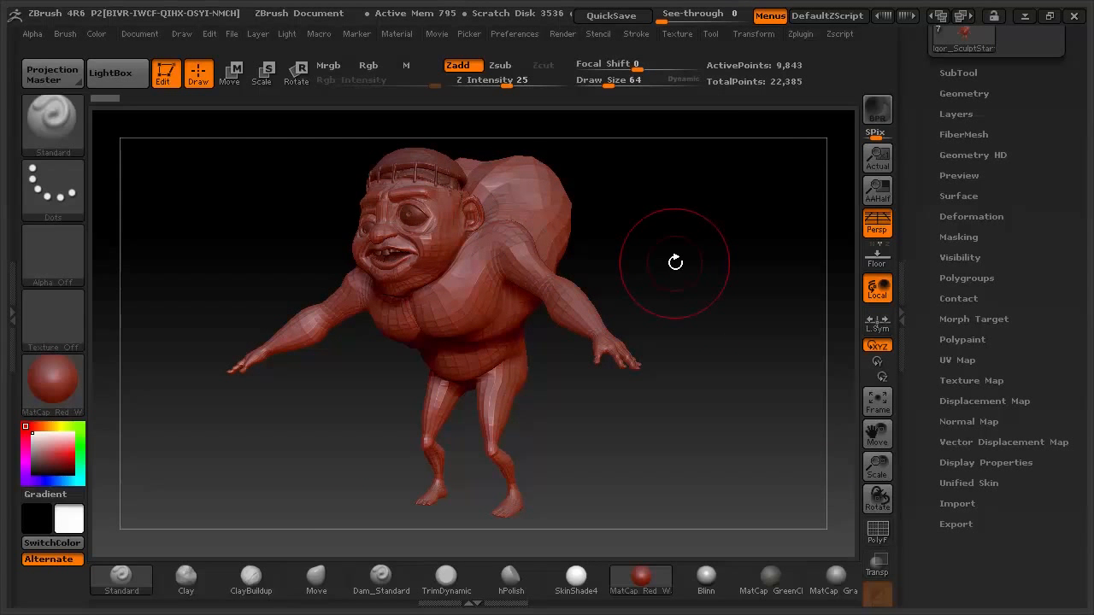
pyautogui.moveTo(1058, 142); pyautogui.dragTo(1033, 340)
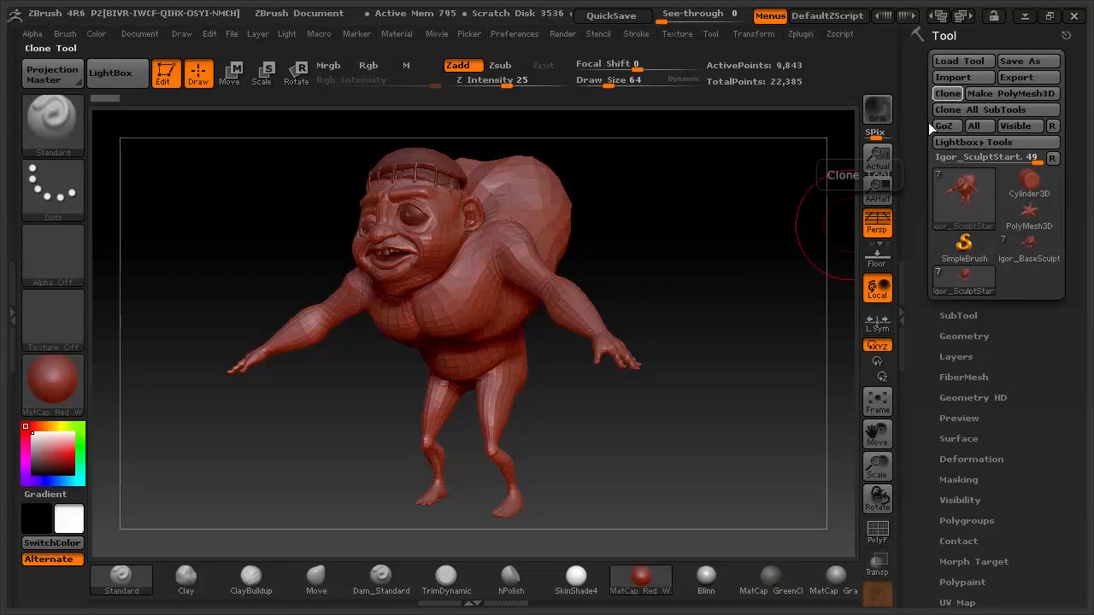
pyautogui.moveTo(655, 265); pyautogui.dragTo(709, 228)
pyautogui.click(975, 316)
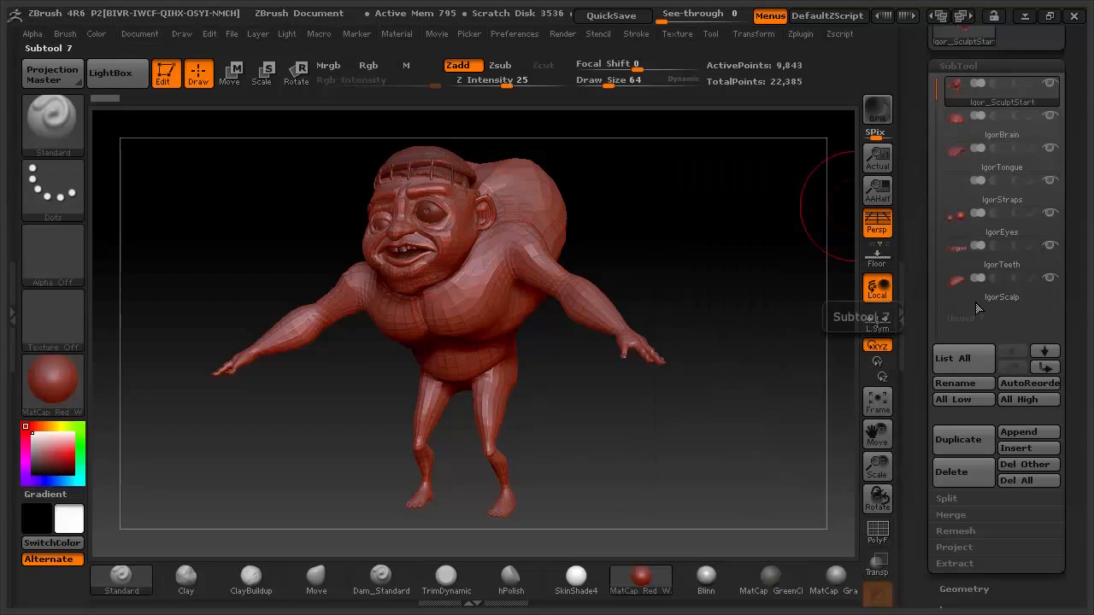
pyautogui.moveTo(654, 248); pyautogui.dragTo(690, 239)
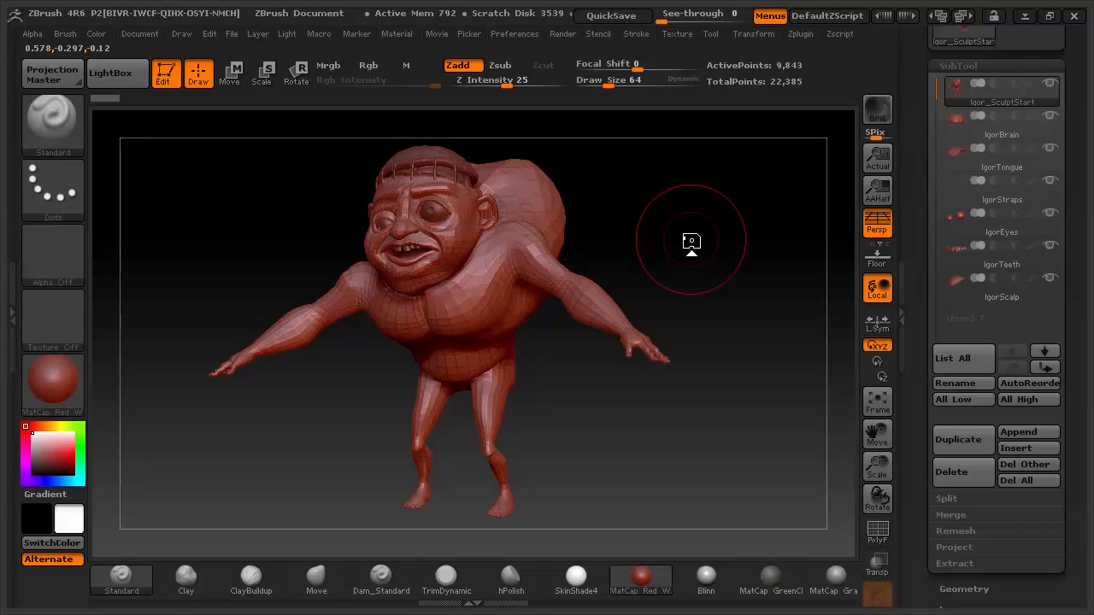
pyautogui.moveTo(695, 251)
pyautogui.mouseDown()
pyautogui.moveTo(591, 249)
pyautogui.moveTo(686, 254)
pyautogui.moveTo(645, 283)
pyautogui.moveTo(721, 267)
pyautogui.moveTo(730, 313)
pyautogui.moveTo(720, 296)
pyautogui.moveTo(601, 300)
pyautogui.moveTo(649, 320)
pyautogui.moveTo(682, 228)
pyautogui.moveTo(708, 271)
pyautogui.moveTo(660, 255)
pyautogui.mouseUp()
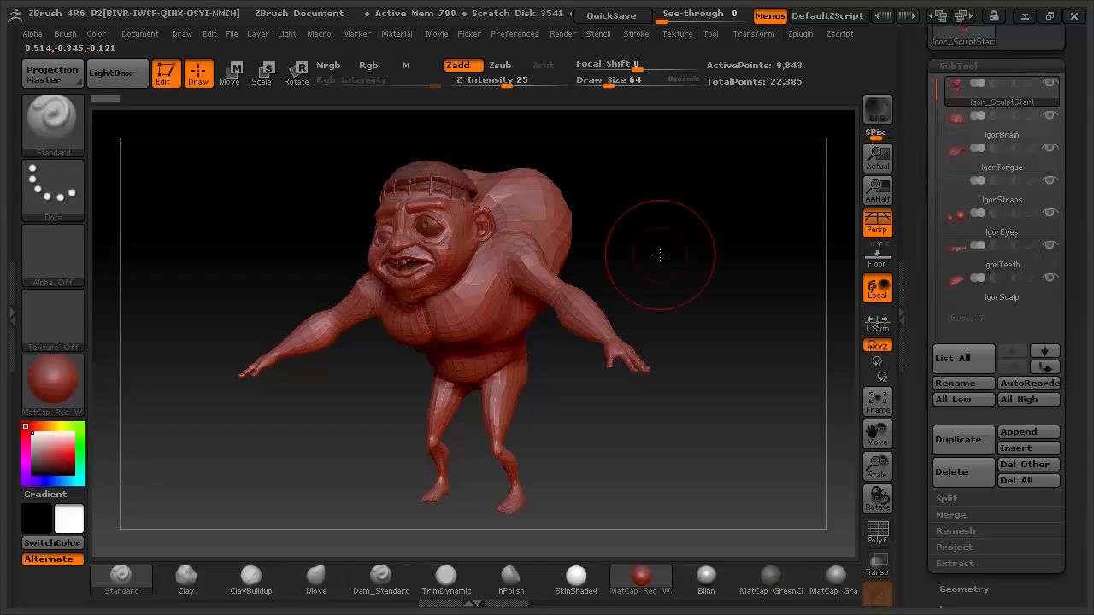
pyautogui.moveTo(691, 251)
pyautogui.mouseDown()
pyautogui.moveTo(627, 256)
pyautogui.moveTo(689, 260)
pyautogui.mouseUp()
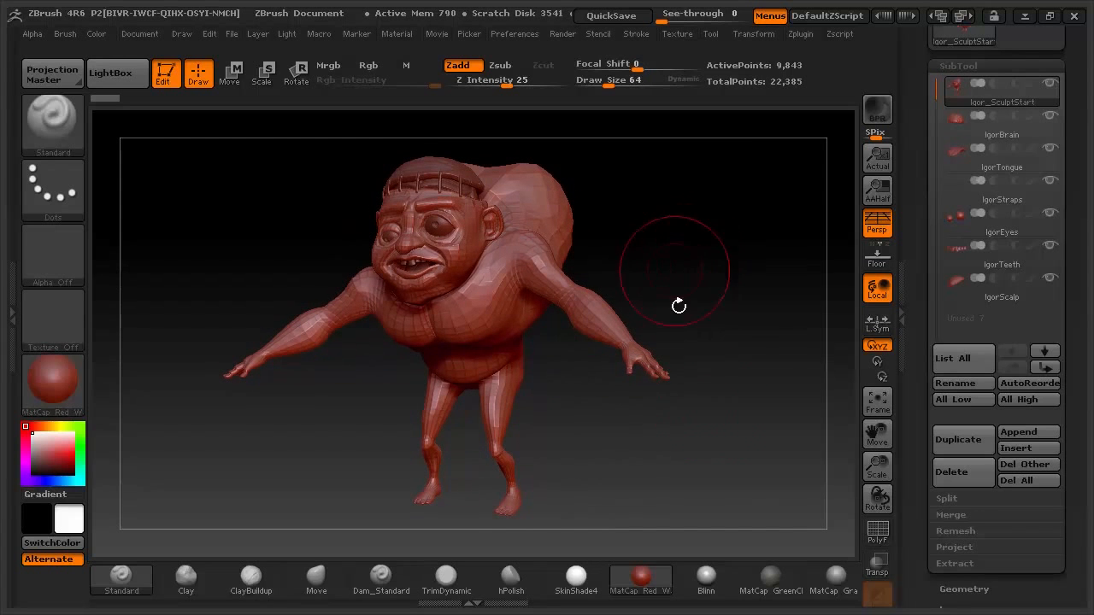
pyautogui.click(1002, 64)
pyautogui.moveTo(701, 236)
pyautogui.mouseDown()
pyautogui.moveTo(718, 246)
pyautogui.moveTo(693, 262)
pyautogui.mouseUp()
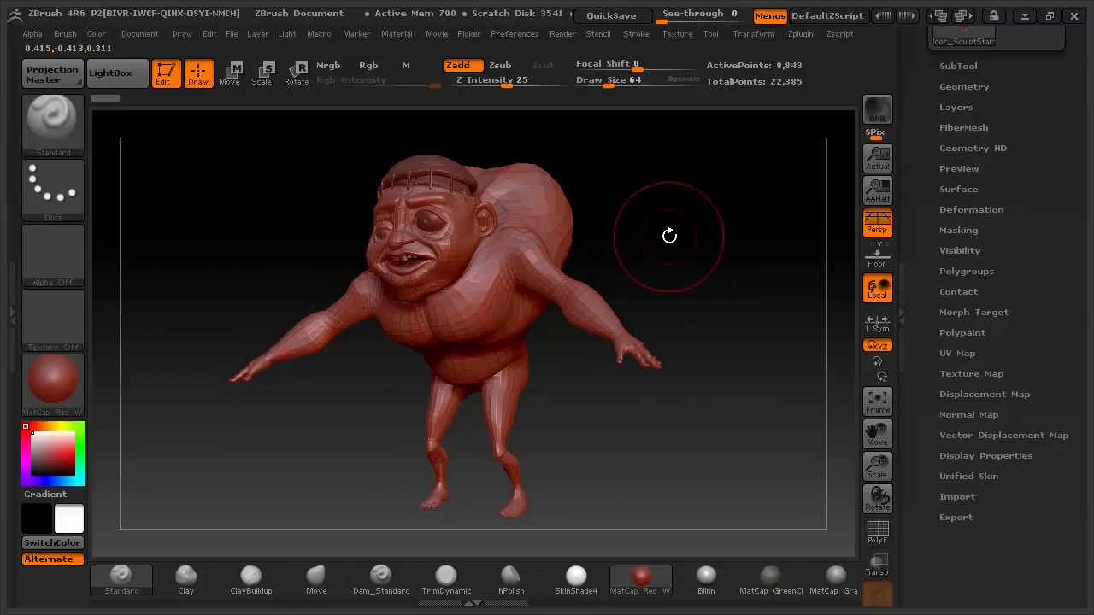
pyautogui.moveTo(679, 247)
pyautogui.mouseDown()
pyautogui.moveTo(713, 246)
pyautogui.moveTo(709, 268)
pyautogui.mouseUp()
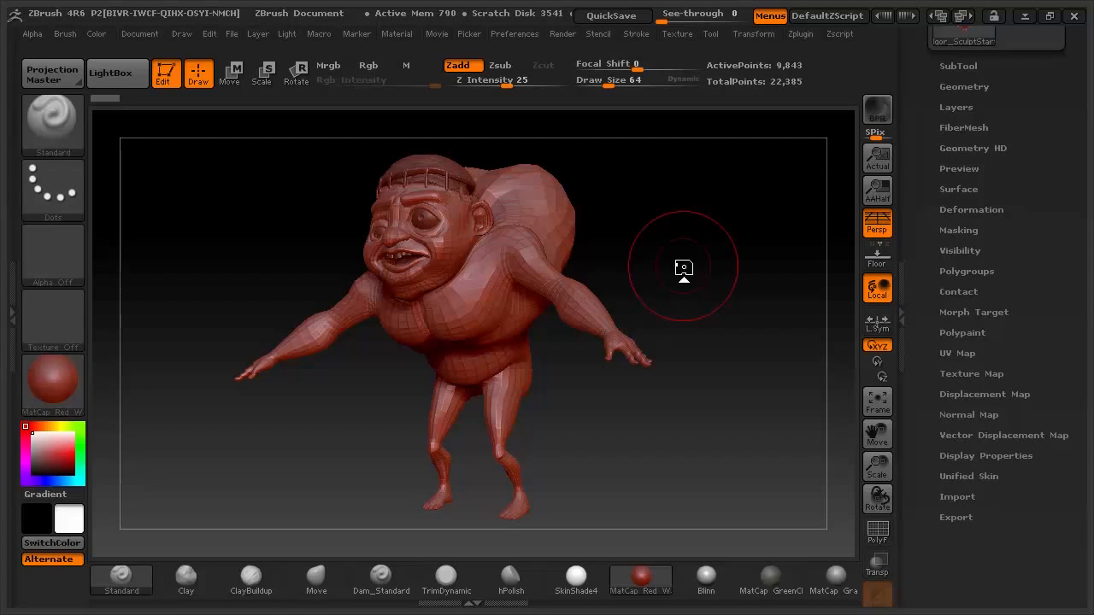
pyautogui.moveTo(671, 242)
pyautogui.mouseDown()
pyautogui.moveTo(701, 242)
pyautogui.moveTo(672, 248)
pyautogui.mouseUp()
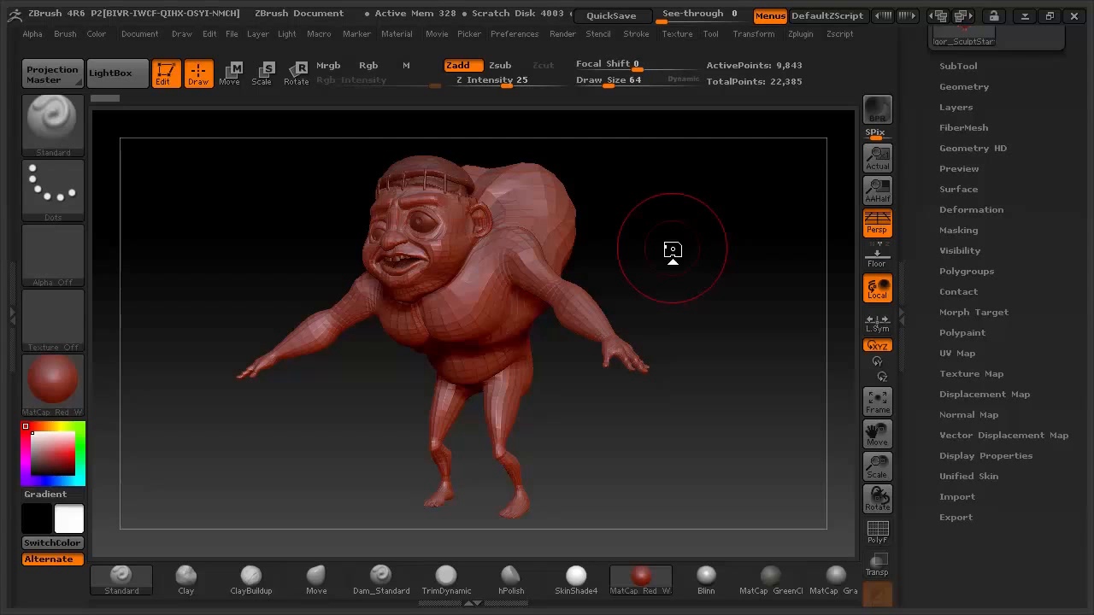
pyautogui.moveTo(670, 256)
pyautogui.mouseDown()
pyautogui.moveTo(718, 268)
pyautogui.moveTo(708, 271)
pyautogui.mouseUp()
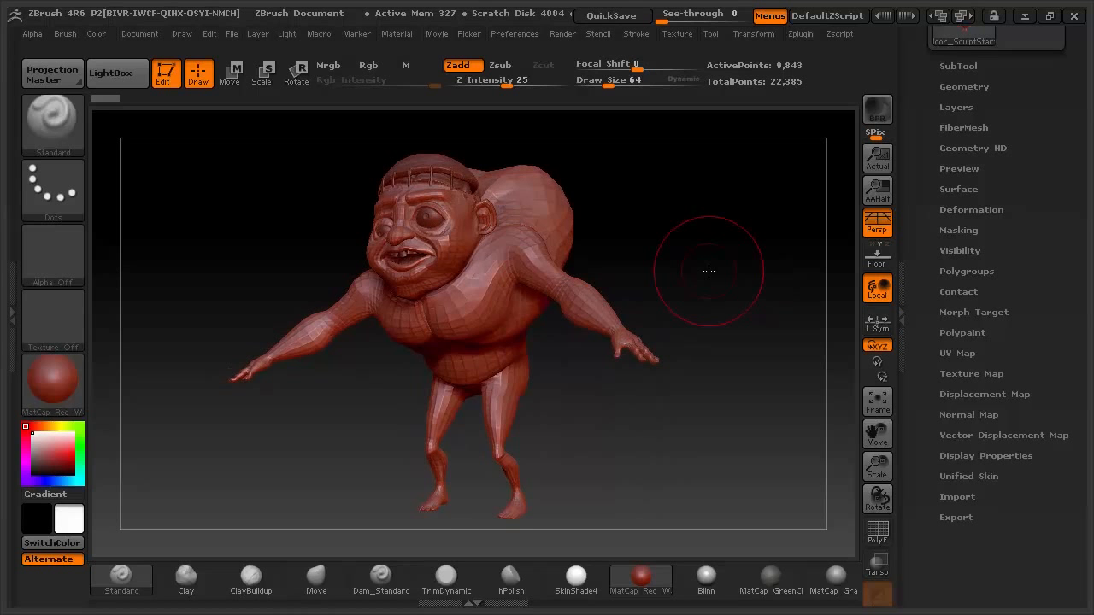
pyautogui.moveTo(741, 273)
pyautogui.mouseDown()
pyautogui.moveTo(721, 281)
pyautogui.moveTo(749, 283)
pyautogui.moveTo(703, 263)
pyautogui.mouseUp()
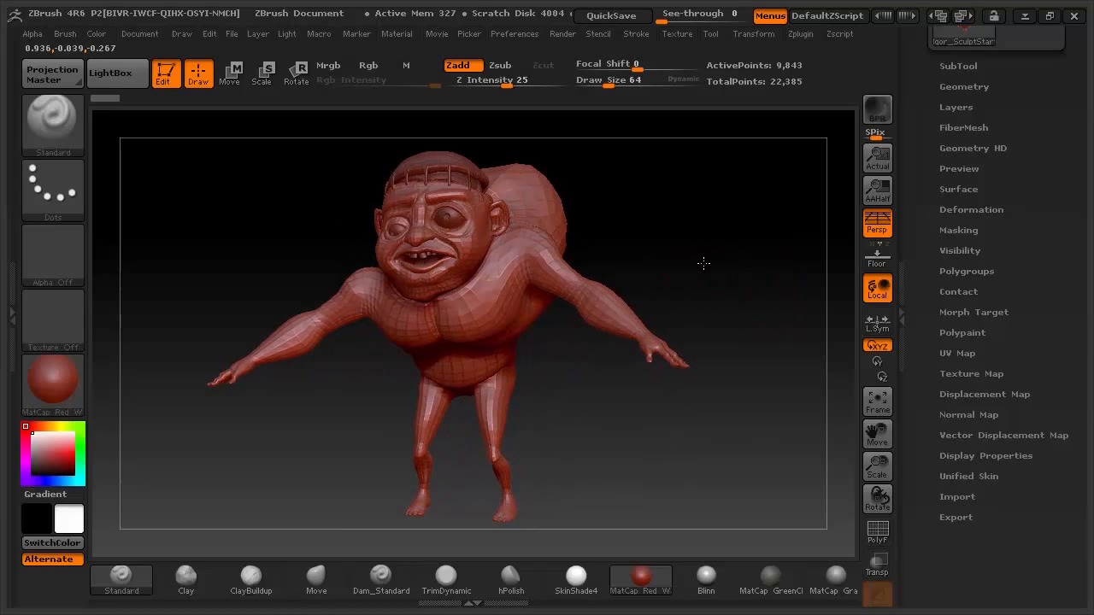
# - Turn on PolyF to show Igor's polygon wireframe and expand the Tool > Polygroups options
pyautogui.click(878, 531)
pyautogui.moveTo(701, 276)
pyautogui.mouseDown()
pyautogui.moveTo(711, 281)
pyautogui.moveTo(699, 286)
pyautogui.mouseUp()
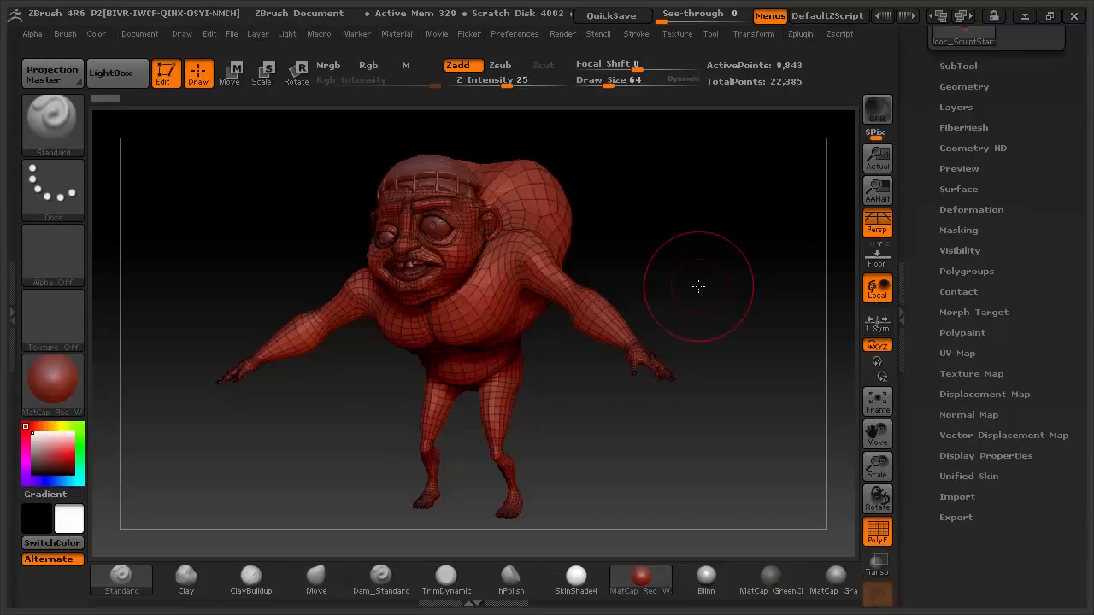
pyautogui.moveTo(698, 287)
pyautogui.mouseDown()
pyautogui.moveTo(713, 273)
pyautogui.moveTo(704, 270)
pyautogui.mouseUp()
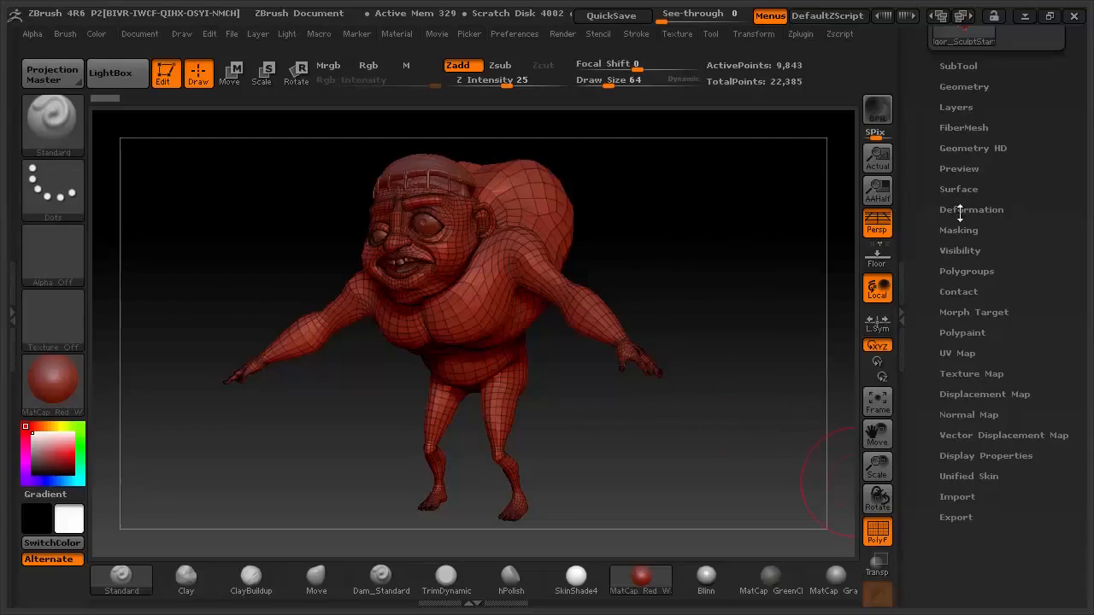
pyautogui.click(967, 271)
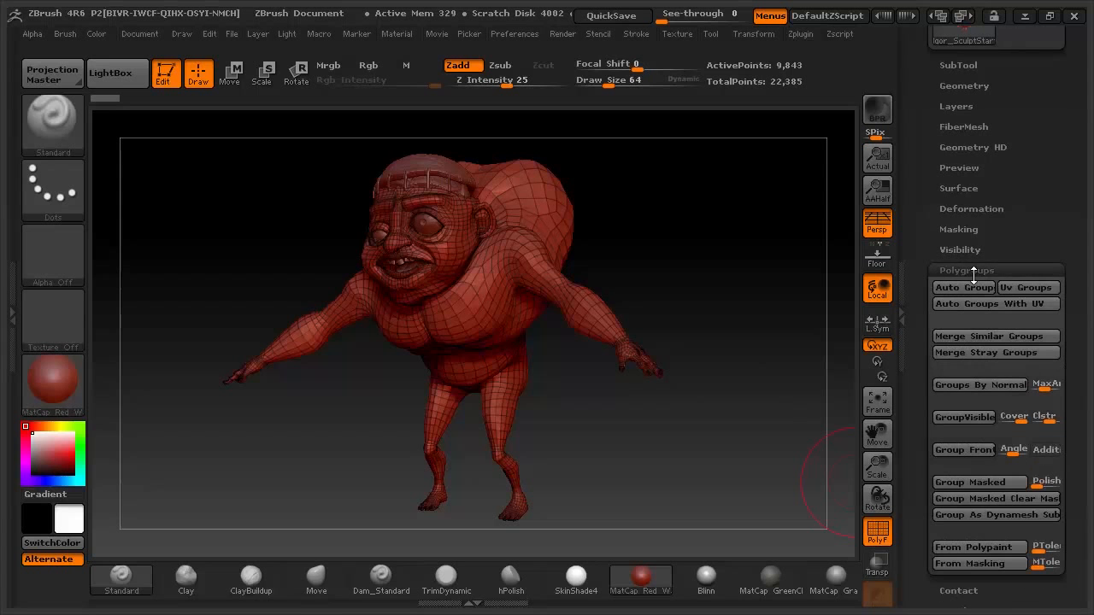
pyautogui.moveTo(696, 288); pyautogui.dragTo(726, 313)
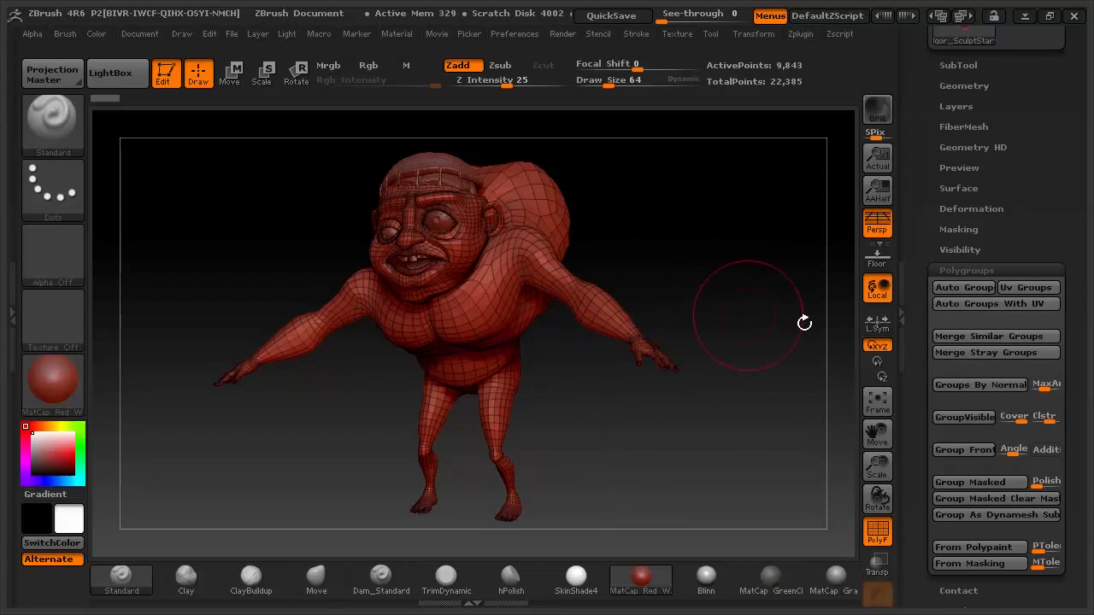
# - Split the Igor mesh into coloured polygroups with Auto Groups With UV
pyautogui.click(975, 310)
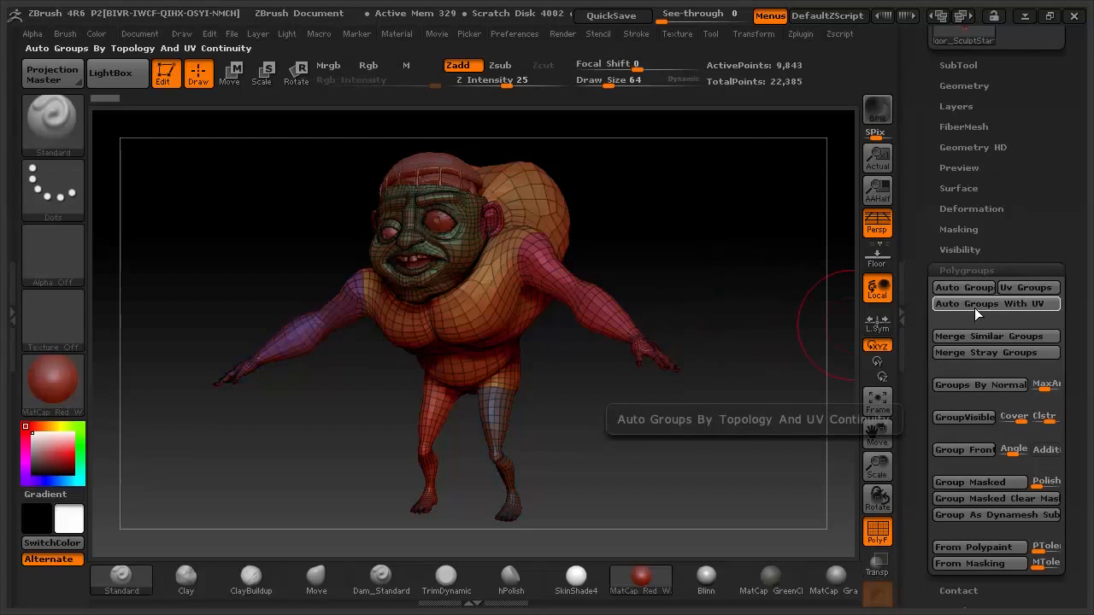
pyautogui.moveTo(661, 244); pyautogui.dragTo(678, 471)
pyautogui.moveTo(723, 325); pyautogui.dragTo(703, 303)
pyautogui.moveTo(729, 341)
pyautogui.mouseDown()
pyautogui.moveTo(743, 350)
pyautogui.moveTo(689, 316)
pyautogui.moveTo(732, 322)
pyautogui.mouseUp()
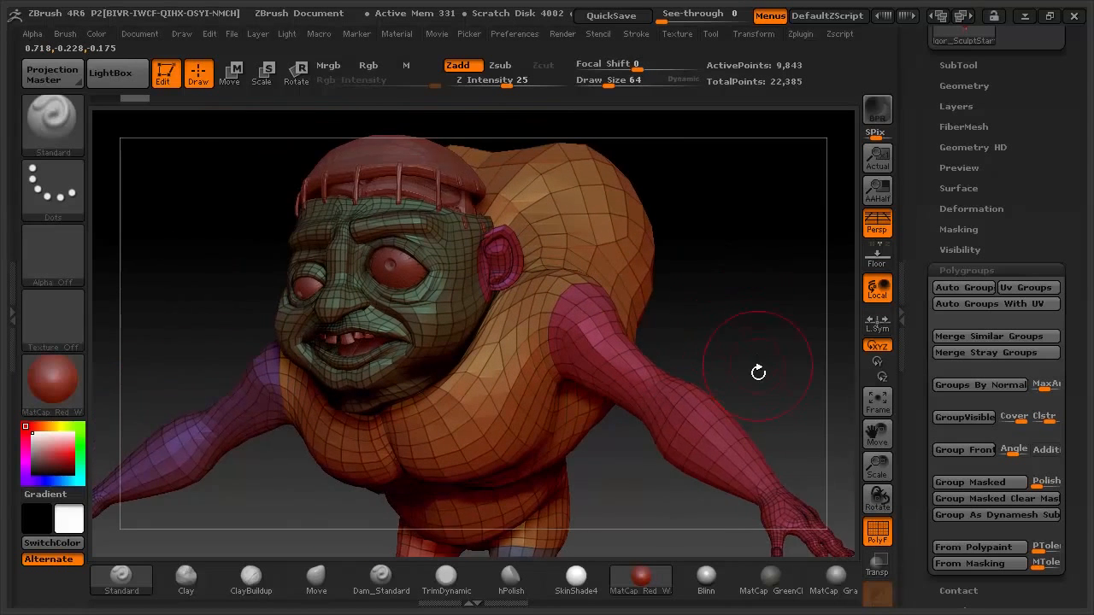
pyautogui.keyDown('alt'); pyautogui.moveTo(758, 373); pyautogui.dragTo(652, 303); pyautogui.keyUp('alt')
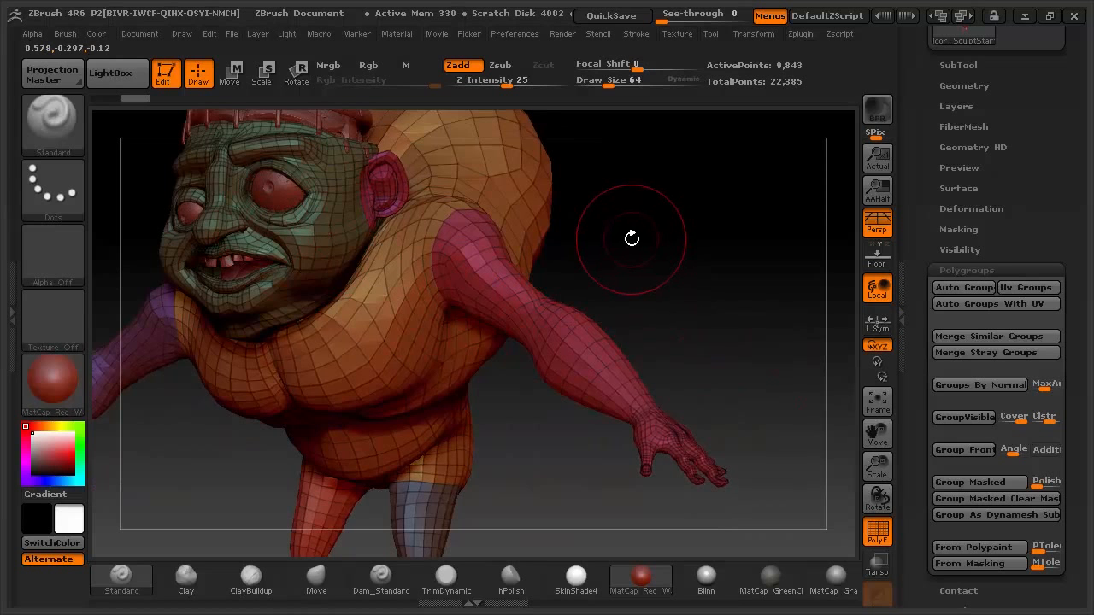
# - Isolate the pink arm polygroup with Ctrl+Shift-click, leaving 1,663 active points
pyautogui.press('ctrl')
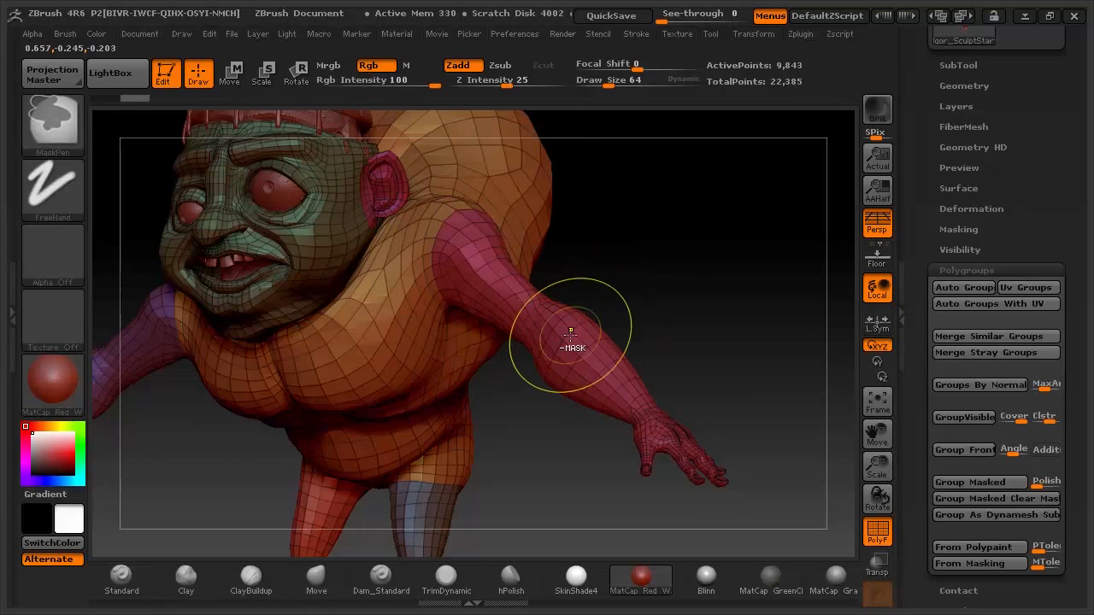
pyautogui.press('ctrl')
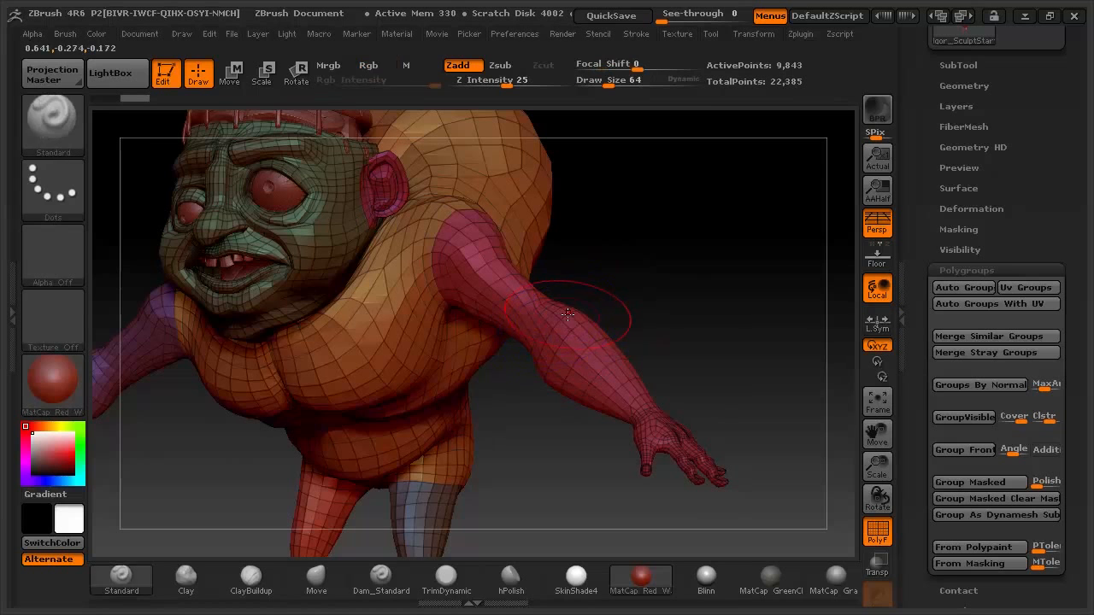
pyautogui.press('ctrl')
pyautogui.hotkey('ctrl', 'shift')
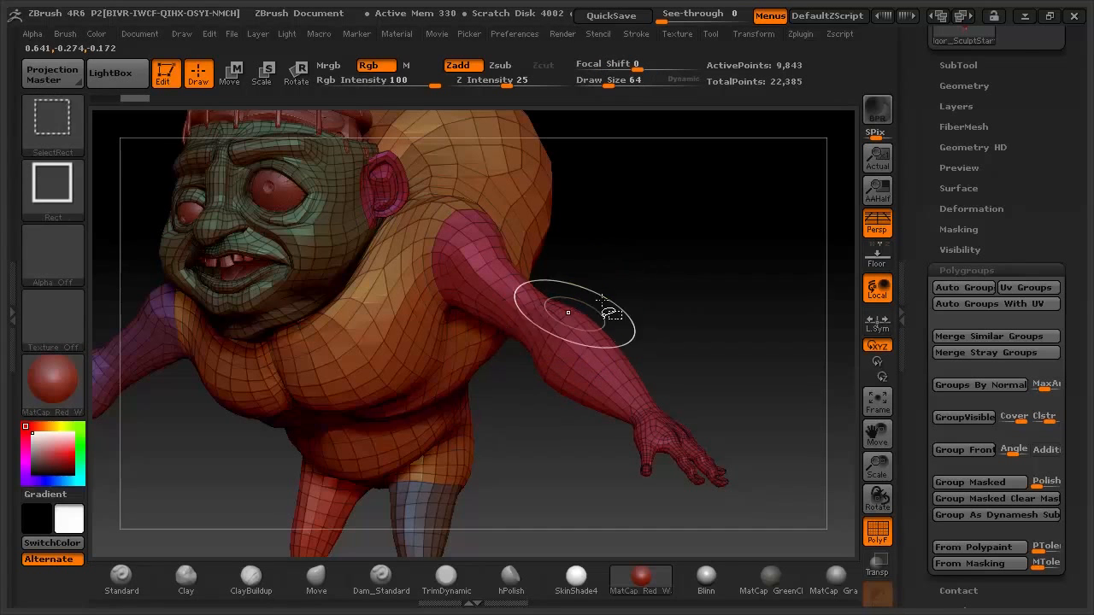
pyautogui.keyDown('ctrl'); pyautogui.keyDown('shift'); pyautogui.click(572, 337); pyautogui.keyUp('shift'); pyautogui.keyUp('ctrl')
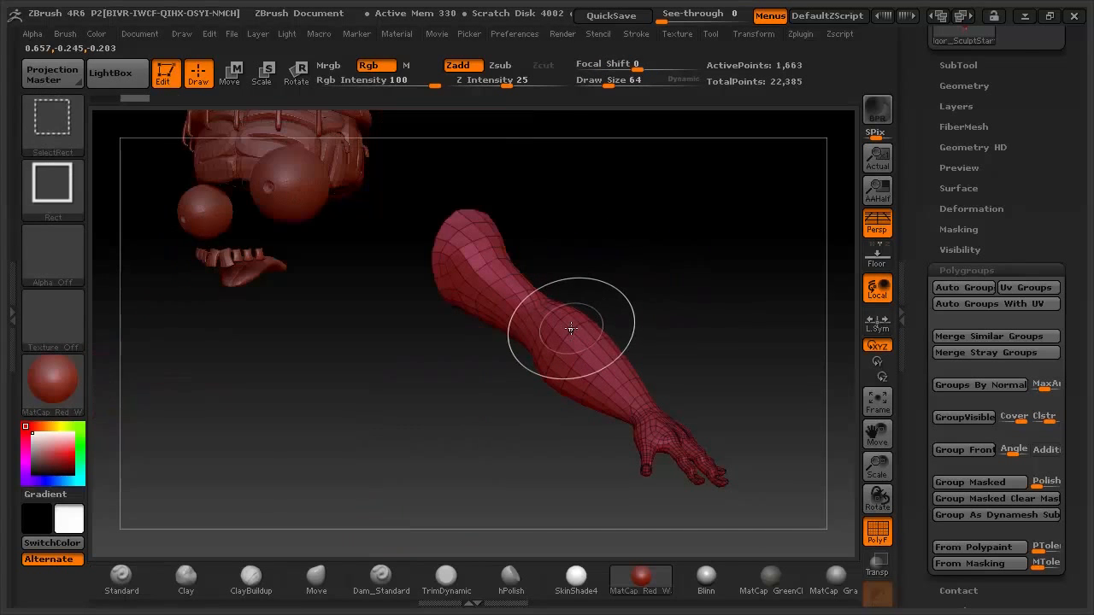
pyautogui.moveTo(744, 262)
pyautogui.mouseDown()
pyautogui.moveTo(726, 276)
pyautogui.moveTo(727, 242)
pyautogui.moveTo(661, 276)
pyautogui.moveTo(698, 303)
pyautogui.mouseUp()
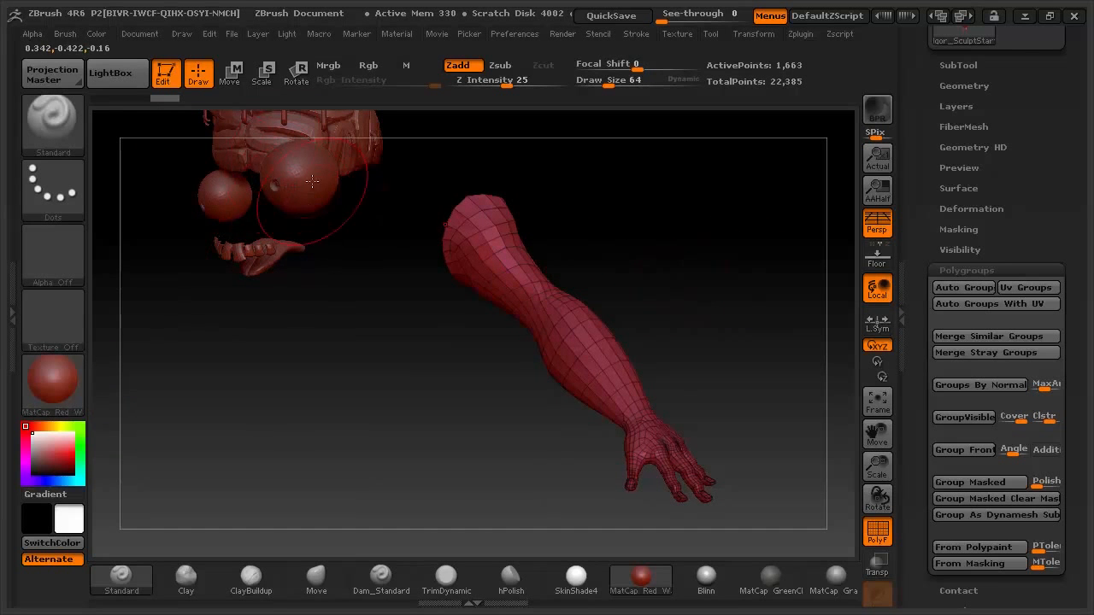
# - Check the SubTool list, then unhide all hidden parts of Igor's body
pyautogui.click(969, 69)
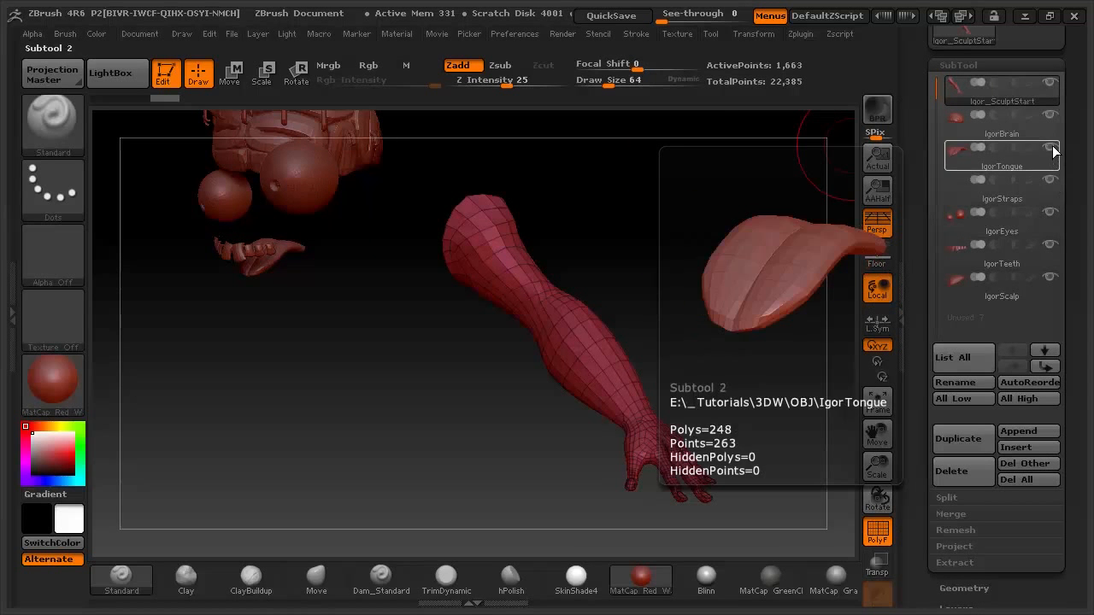
pyautogui.click(958, 65)
pyautogui.moveTo(643, 275); pyautogui.dragTo(716, 283)
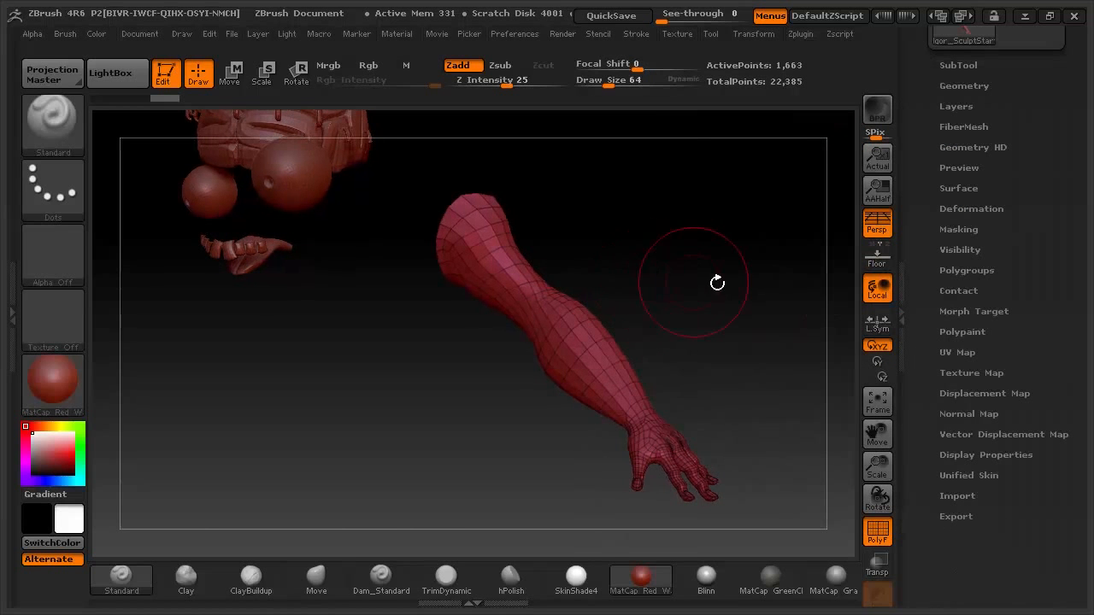
pyautogui.keyDown('ctrl'); pyautogui.click(729, 283); pyautogui.keyUp('ctrl')
pyautogui.keyDown('ctrl'); pyautogui.click(729, 290); pyautogui.keyUp('ctrl')
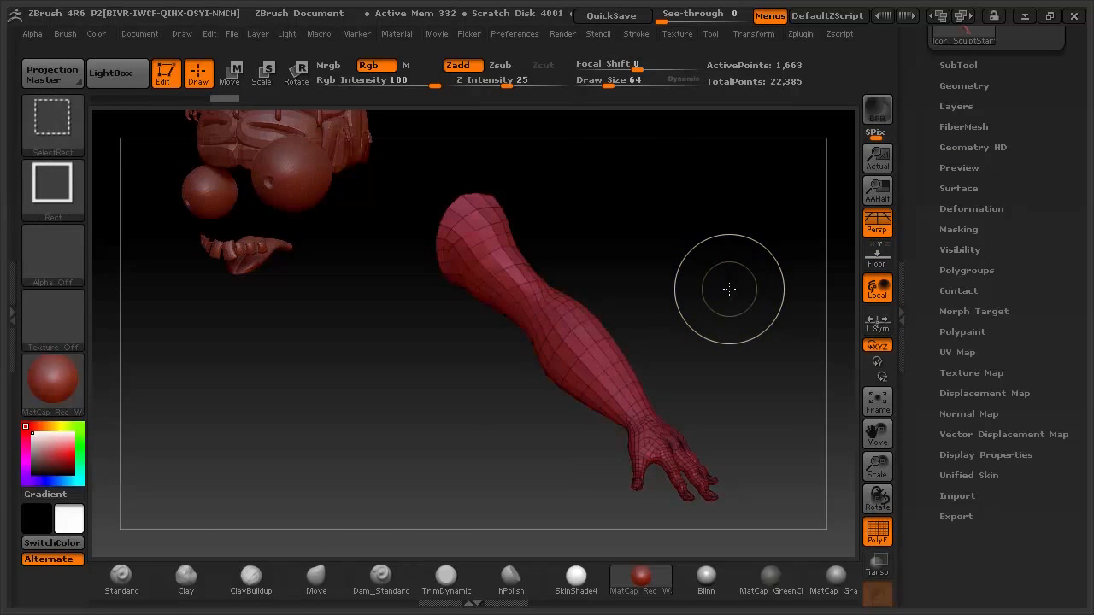
pyautogui.keyDown('ctrl'); pyautogui.keyDown('shift'); pyautogui.click(728, 287); pyautogui.keyUp('shift'); pyautogui.keyUp('ctrl')
# - Isolate the head polygroup to inspect it, then unhide the whole body again
pyautogui.moveTo(732, 311)
pyautogui.mouseDown()
pyautogui.moveTo(655, 305)
pyautogui.moveTo(607, 246)
pyautogui.moveTo(723, 313)
pyautogui.moveTo(667, 329)
pyautogui.mouseUp()
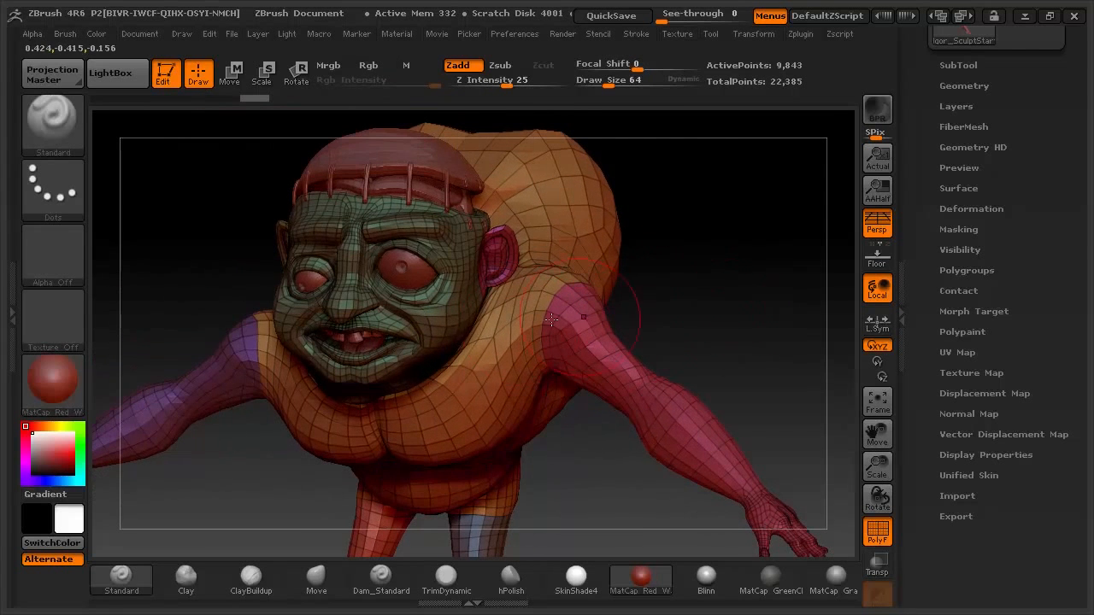
pyautogui.keyDown('ctrl'); pyautogui.keyDown('shift'); pyautogui.click(462, 311); pyautogui.keyUp('shift'); pyautogui.keyUp('ctrl')
pyautogui.moveTo(718, 291); pyautogui.dragTo(543, 305)
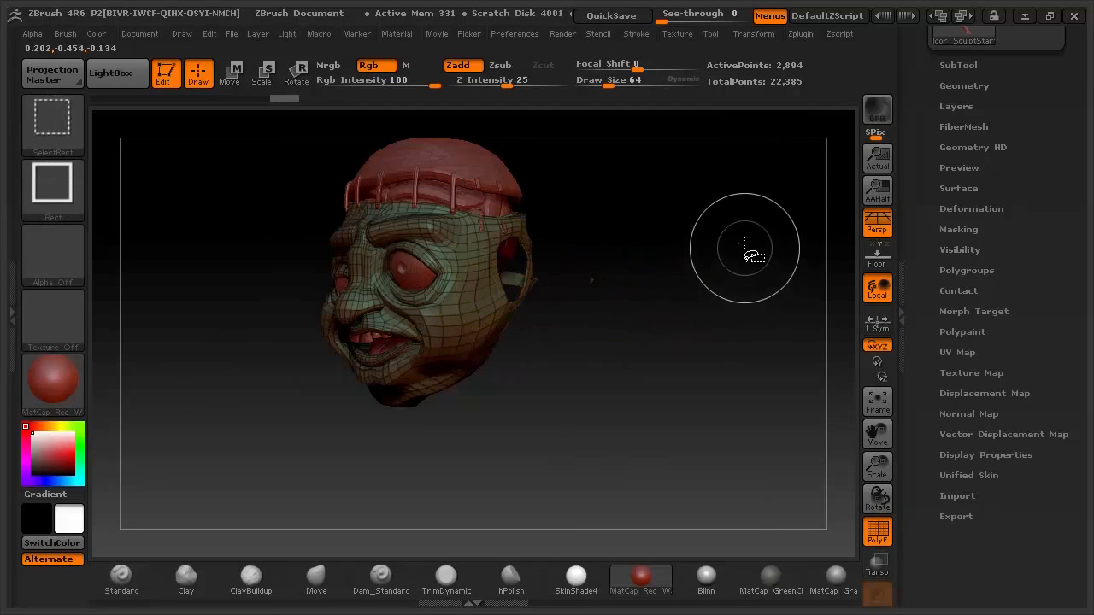
pyautogui.keyDown('ctrl'); pyautogui.keyDown('shift'); pyautogui.click(747, 205); pyautogui.keyUp('shift'); pyautogui.keyUp('ctrl')
pyautogui.moveTo(750, 379); pyautogui.dragTo(703, 287)
pyautogui.keyDown('alt'); pyautogui.moveTo(714, 434); pyautogui.dragTo(688, 441); pyautogui.keyUp('alt')
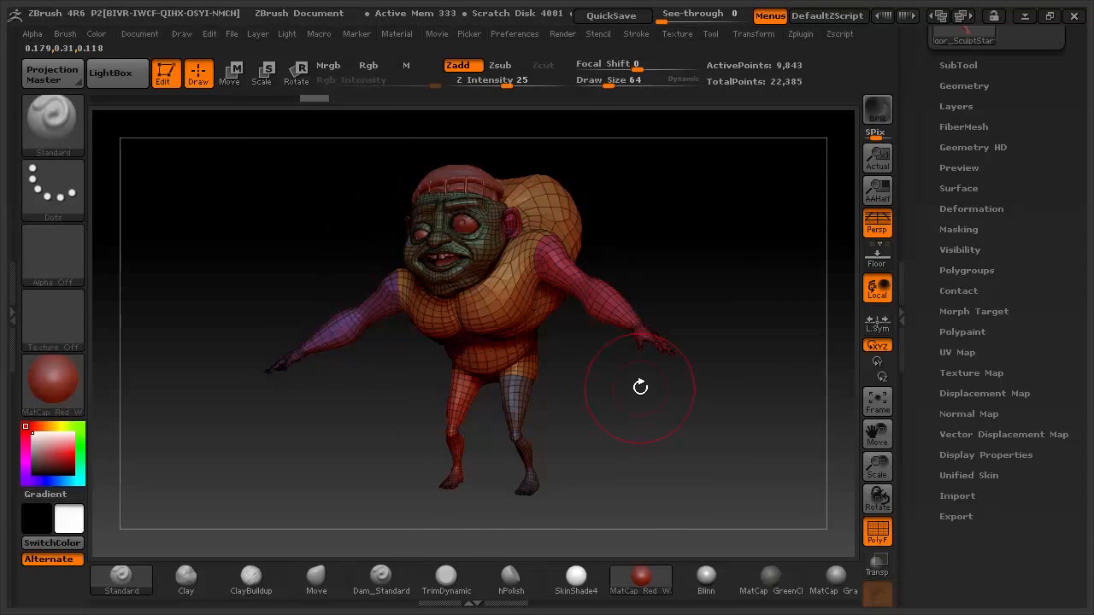
# - Turn off PolyF and load the Igor_BaseSculpt tool from the Tool palette
pyautogui.click(877, 532)
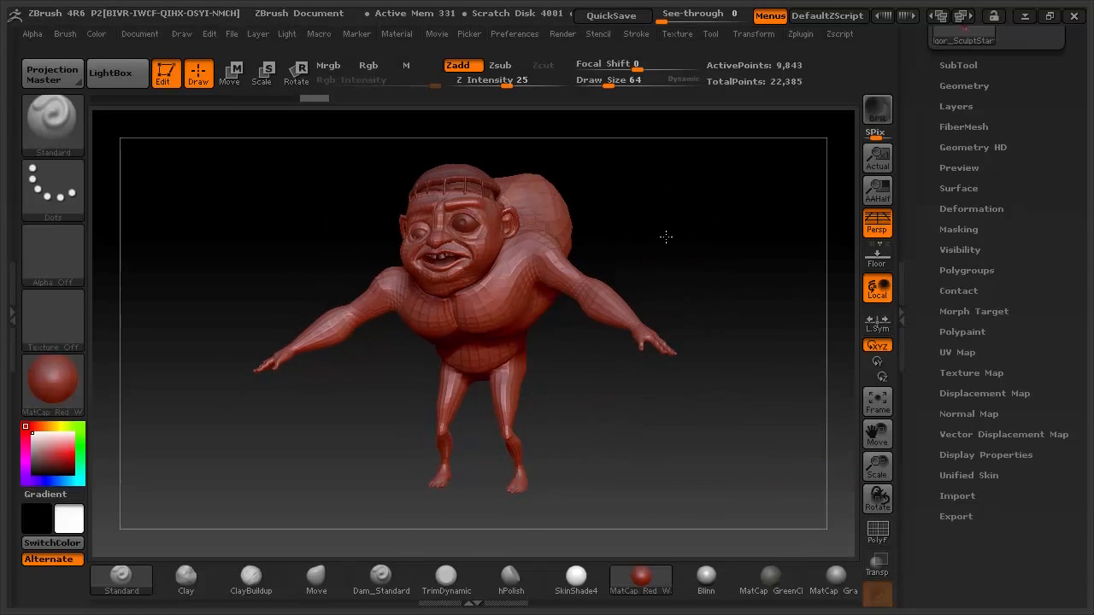
pyautogui.moveTo(1087, 77); pyautogui.dragTo(1088, 312)
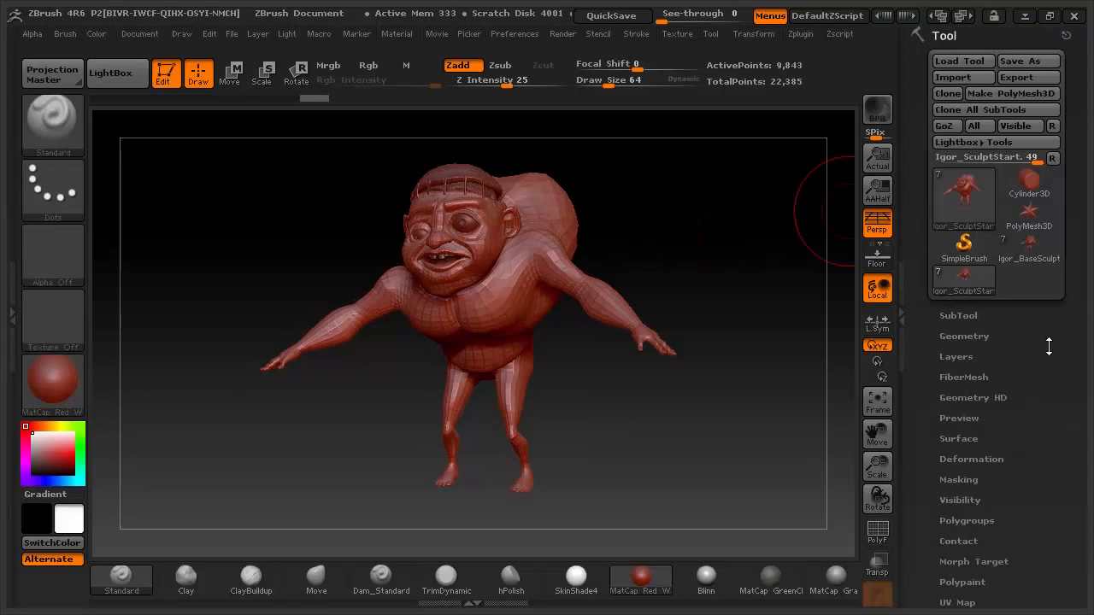
pyautogui.moveTo(975, 286)
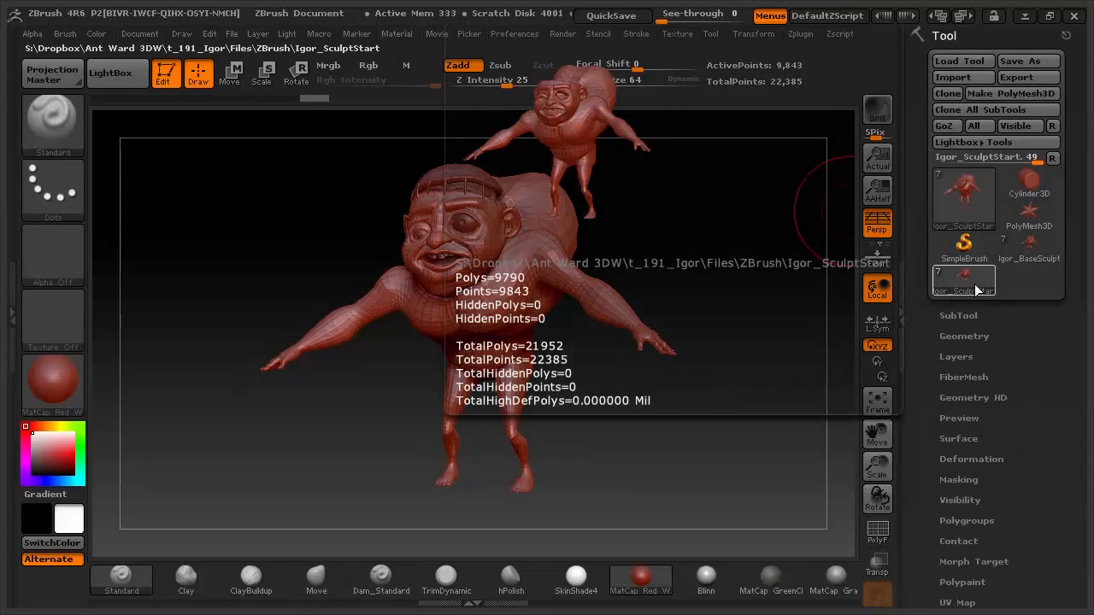
pyautogui.click(1030, 247)
# - Orbit and zoom around the Igor_BaseSculpt face and full figure to compare detail
pyautogui.moveTo(732, 243)
pyautogui.mouseDown()
pyautogui.moveTo(675, 247)
pyautogui.moveTo(685, 249)
pyautogui.mouseUp()
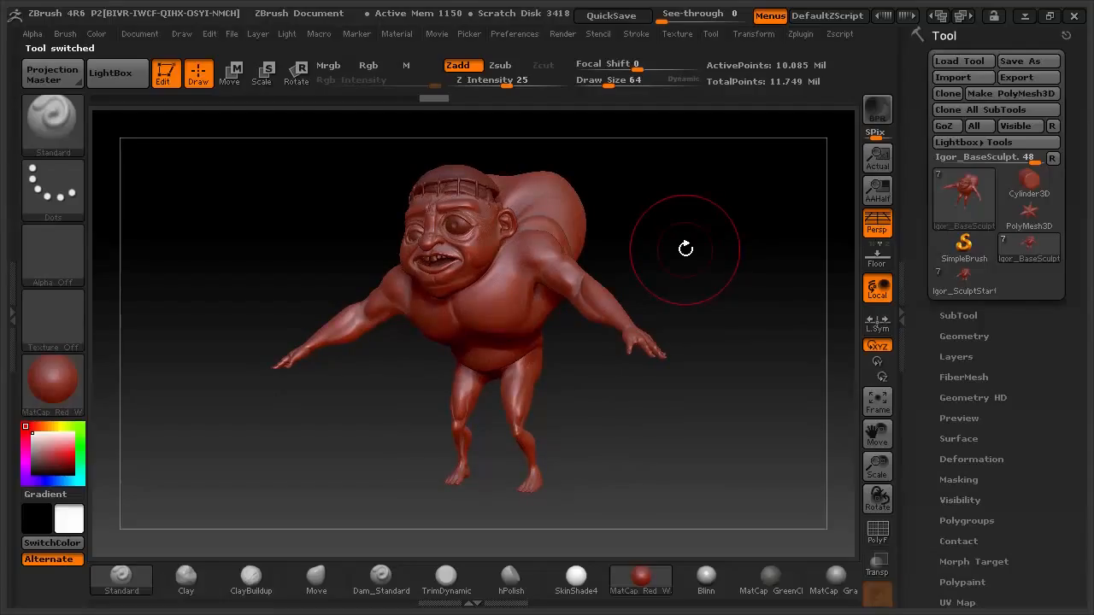
pyautogui.moveTo(640, 229)
pyautogui.keyDown('alt'); pyautogui.mouseDown()
pyautogui.moveTo(633, 269)
pyautogui.moveTo(750, 264)
pyautogui.moveTo(761, 231)
pyautogui.moveTo(733, 264)
pyautogui.moveTo(620, 259)
pyautogui.moveTo(632, 260)
pyautogui.mouseUp(); pyautogui.keyUp('alt')
pyautogui.moveTo(701, 262)
pyautogui.mouseDown()
pyautogui.moveTo(654, 262)
pyautogui.moveTo(781, 262)
pyautogui.moveTo(702, 271)
pyautogui.moveTo(727, 271)
pyautogui.mouseUp()
pyautogui.keyDown('alt'); pyautogui.moveTo(713, 219); pyautogui.dragTo(752, 315); pyautogui.keyUp('alt')
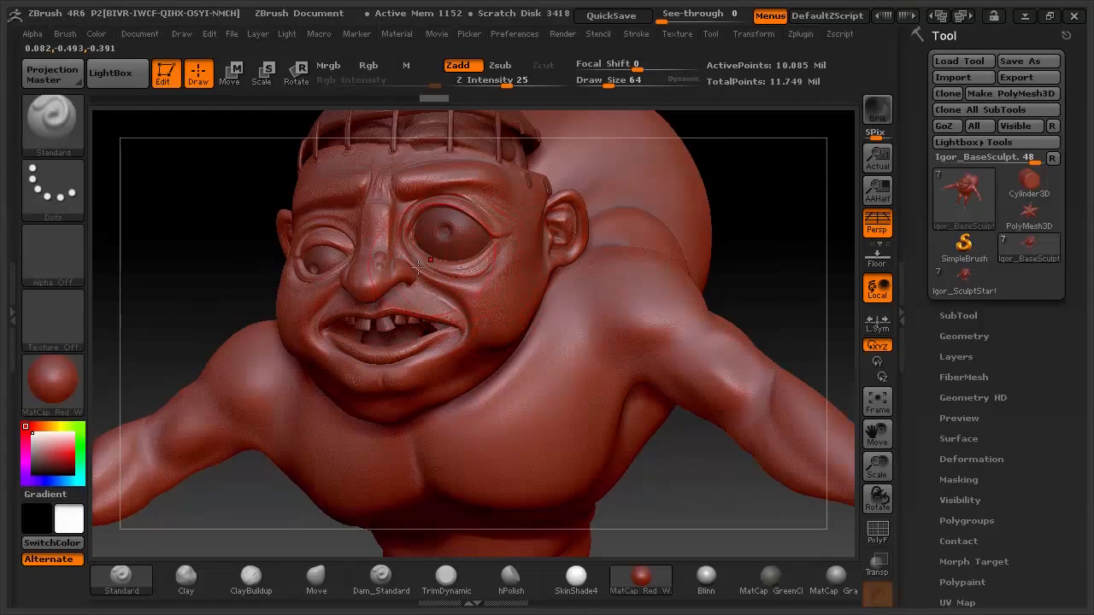
pyautogui.moveTo(747, 196)
pyautogui.mouseDown()
pyautogui.moveTo(762, 271)
pyautogui.moveTo(751, 288)
pyautogui.mouseUp()
pyautogui.moveTo(742, 243)
pyautogui.mouseDown()
pyautogui.moveTo(743, 227)
pyautogui.moveTo(660, 248)
pyautogui.mouseUp()
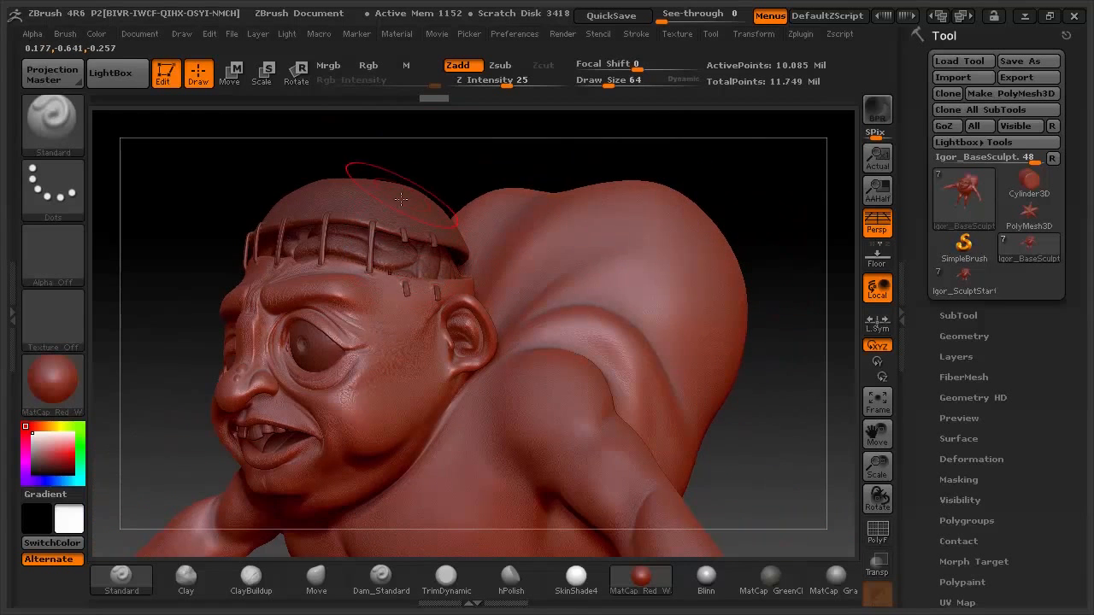
pyautogui.moveTo(775, 398)
pyautogui.keyDown('alt'); pyautogui.mouseDown()
pyautogui.moveTo(659, 402)
pyautogui.moveTo(684, 390)
pyautogui.moveTo(708, 268)
pyautogui.moveTo(674, 278)
pyautogui.moveTo(693, 330)
pyautogui.moveTo(703, 294)
pyautogui.moveTo(629, 301)
pyautogui.moveTo(726, 300)
pyautogui.mouseUp(); pyautogui.keyUp('alt')
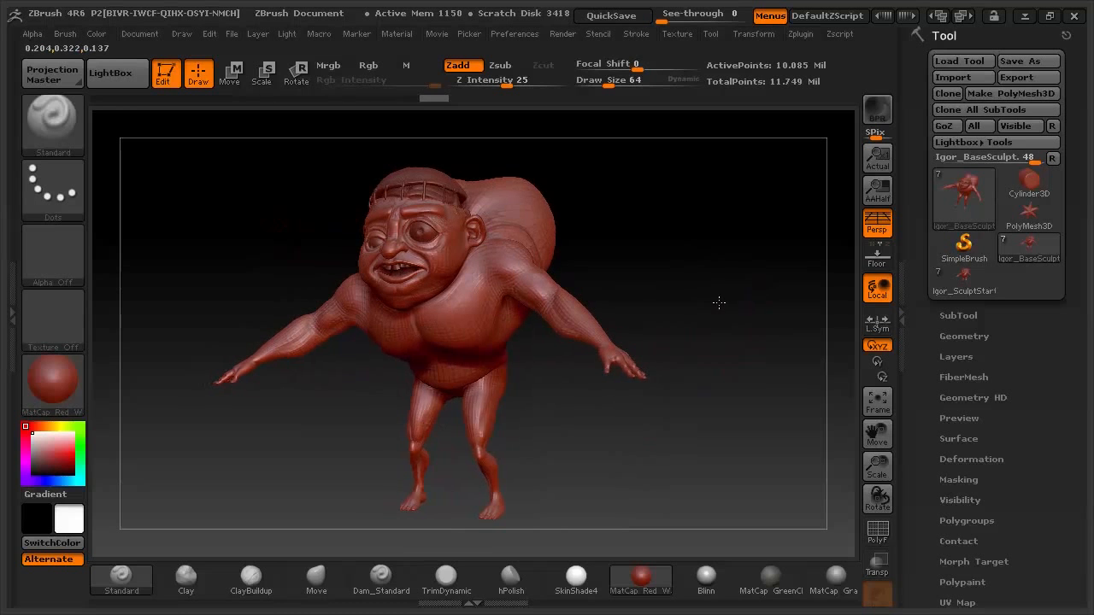
pyautogui.moveTo(726, 342); pyautogui.dragTo(730, 331)
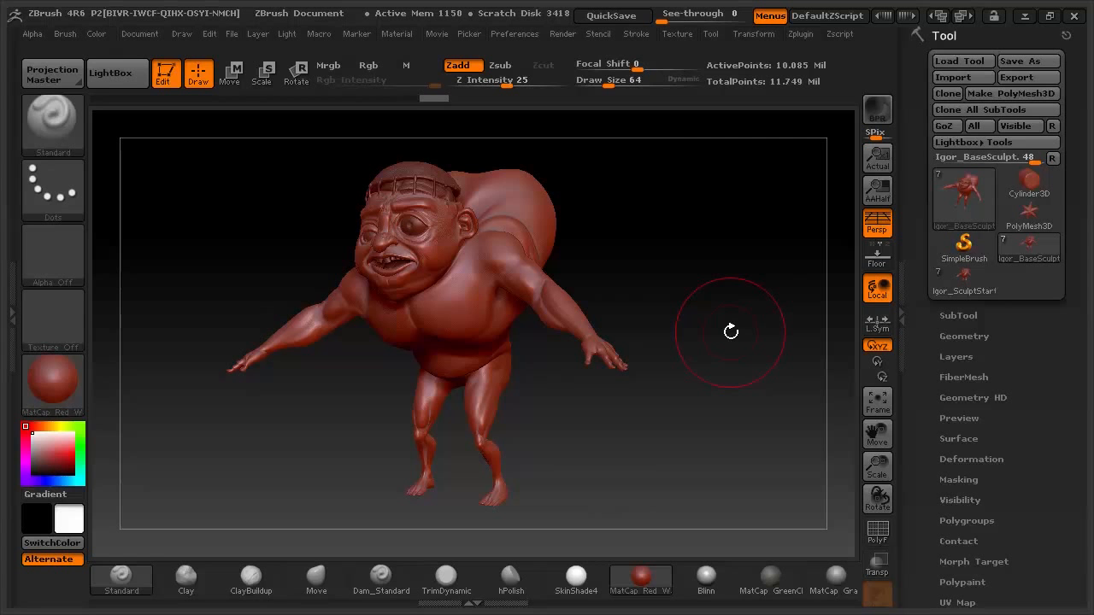
pyautogui.moveTo(704, 289); pyautogui.dragTo(706, 288)
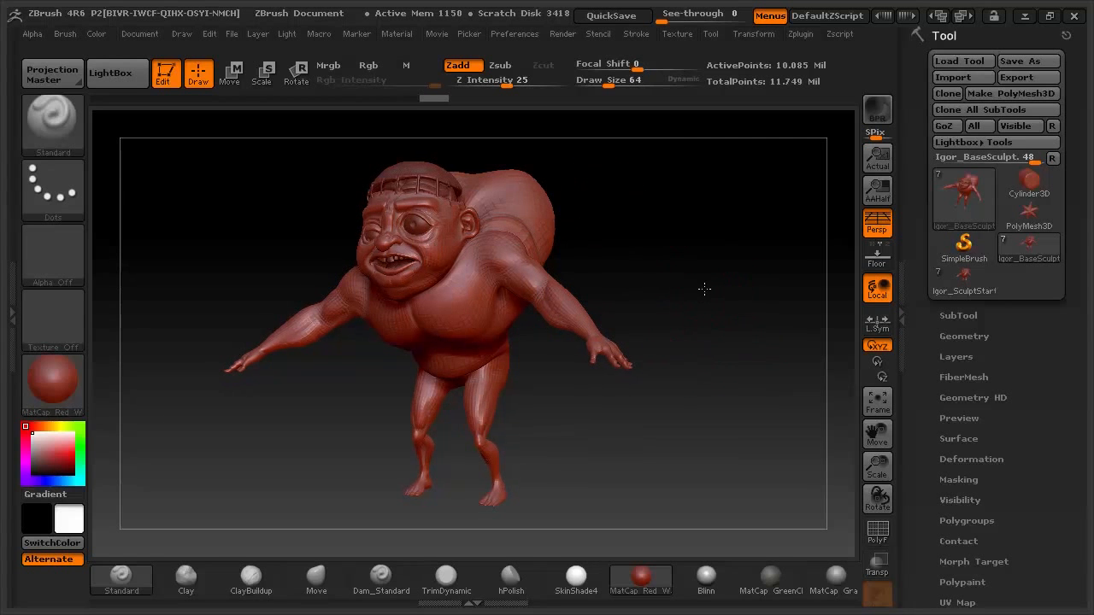